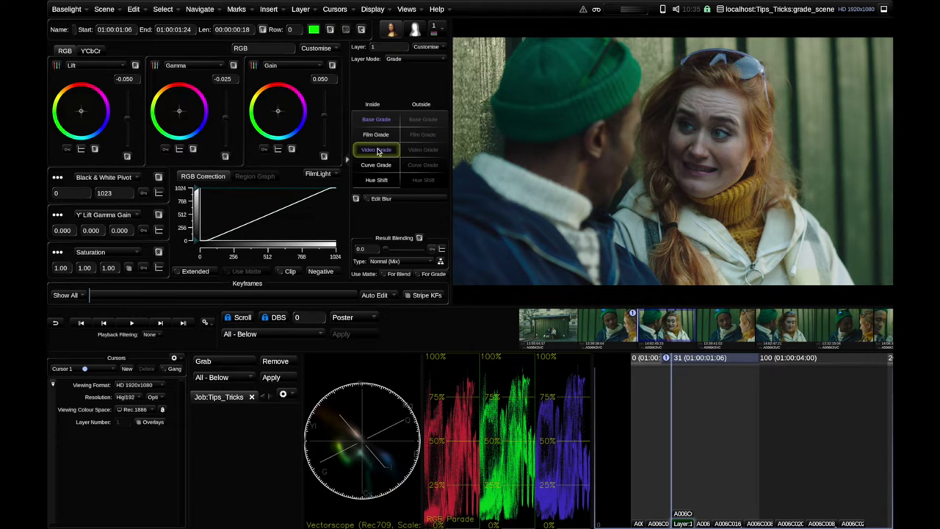
# Open the Shots list, nudge its window up and left, then close it.
pyautogui.click(404, 11)
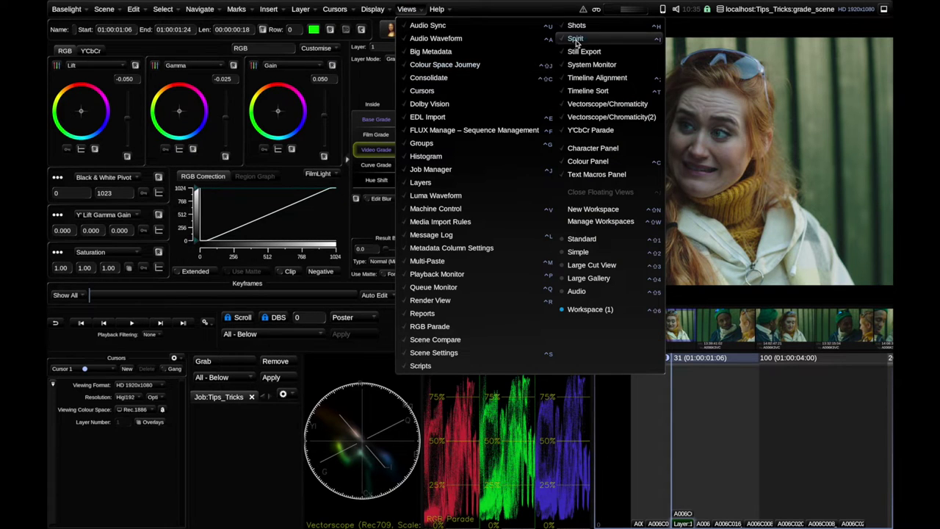
pyautogui.click(595, 27)
pyautogui.moveTo(434, 58); pyautogui.dragTo(429, 45)
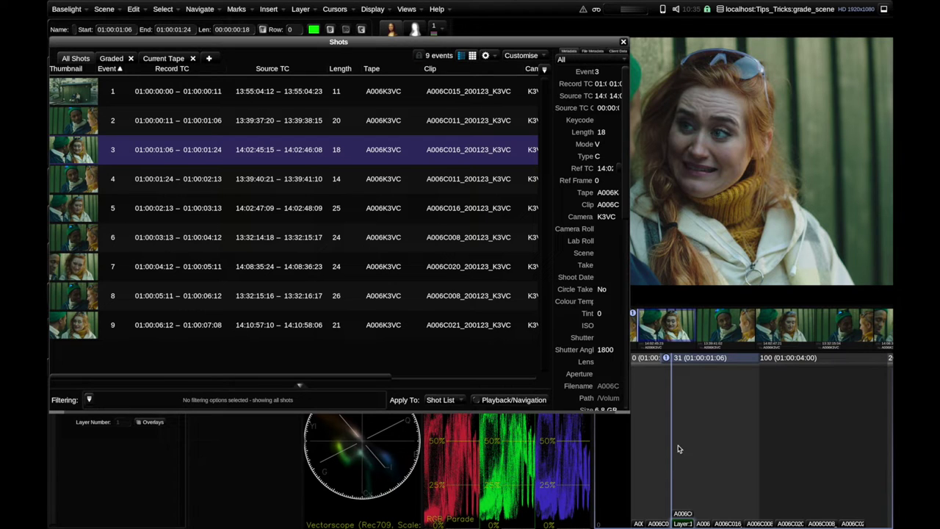
pyautogui.click(623, 42)
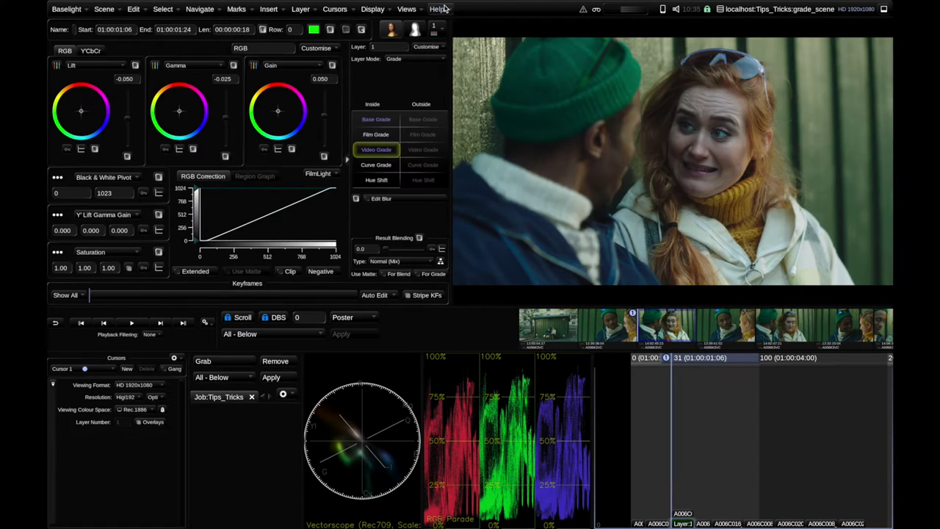
# Reopen the Shots list and sort the nine events by Source TC.
pyautogui.click(410, 9)
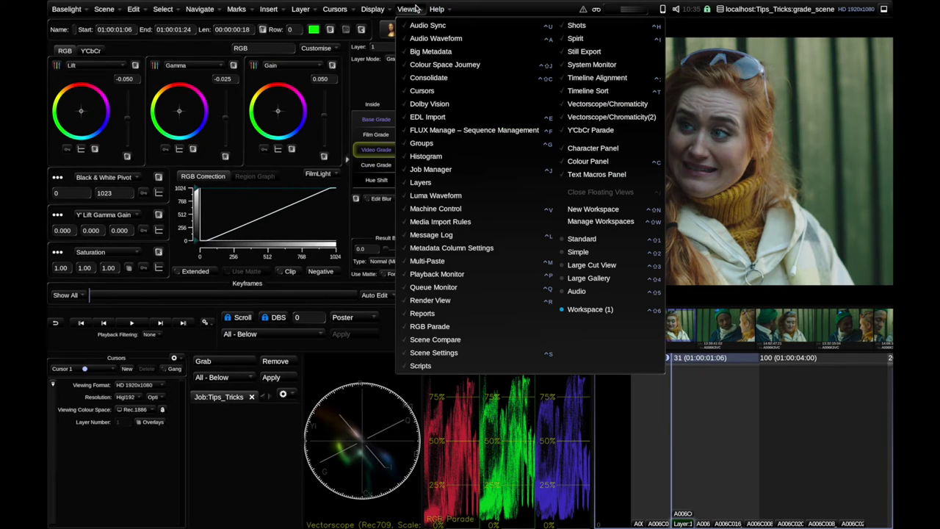
pyautogui.click(587, 26)
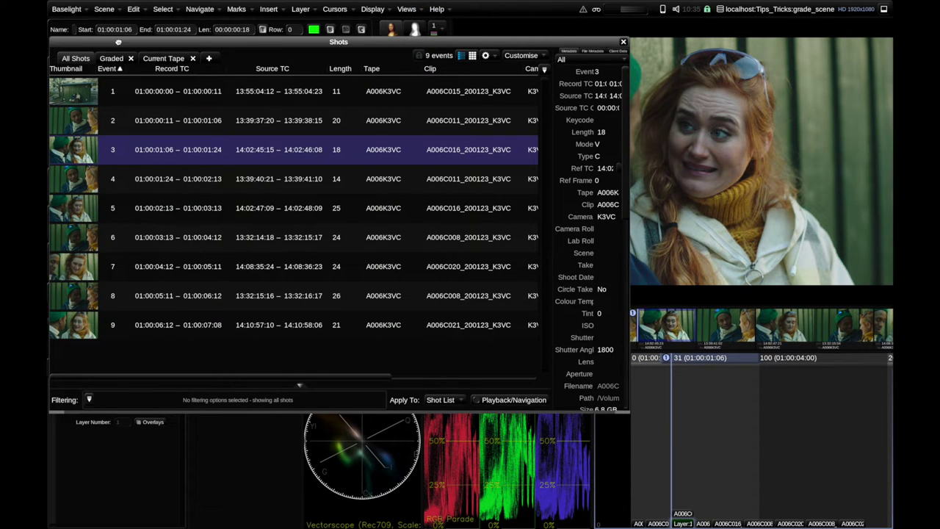
pyautogui.click(264, 73)
# Sort the Shots list by Clip and step between events 3, 4 and 5.
pyautogui.click(268, 72)
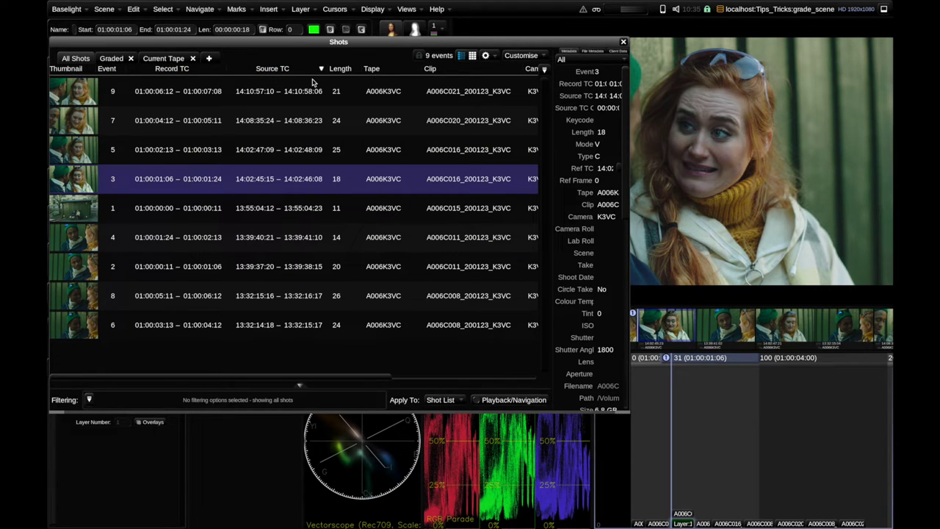
pyautogui.click(433, 69)
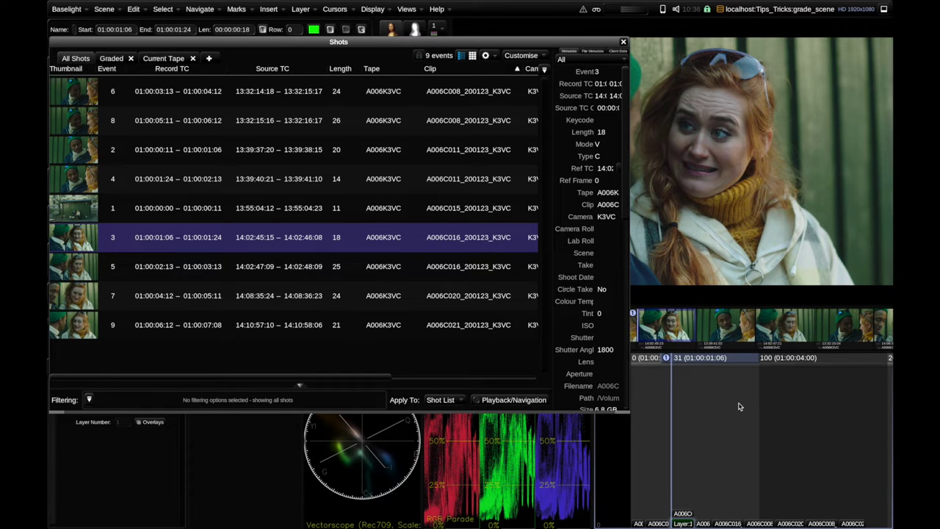
pyautogui.press('Down')
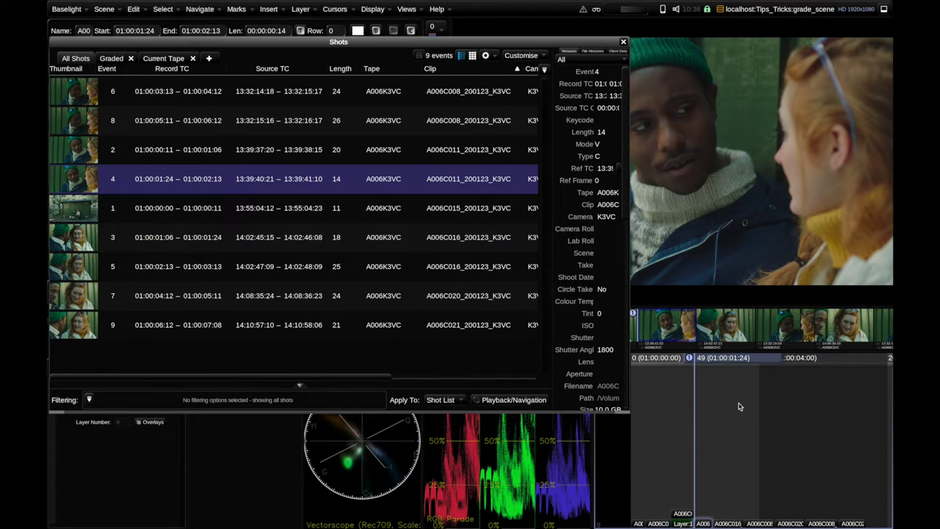
pyautogui.press('Down')
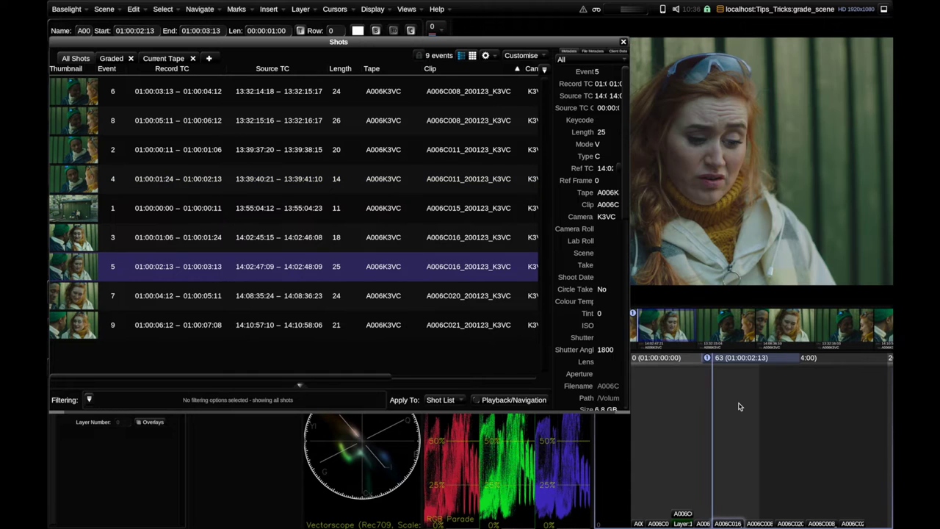
pyautogui.press('Up')
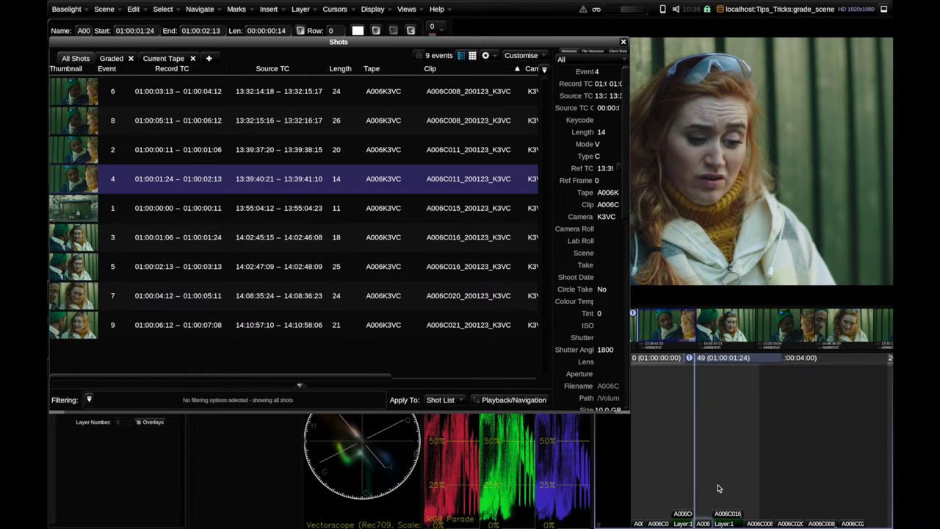
pyautogui.press('Down')
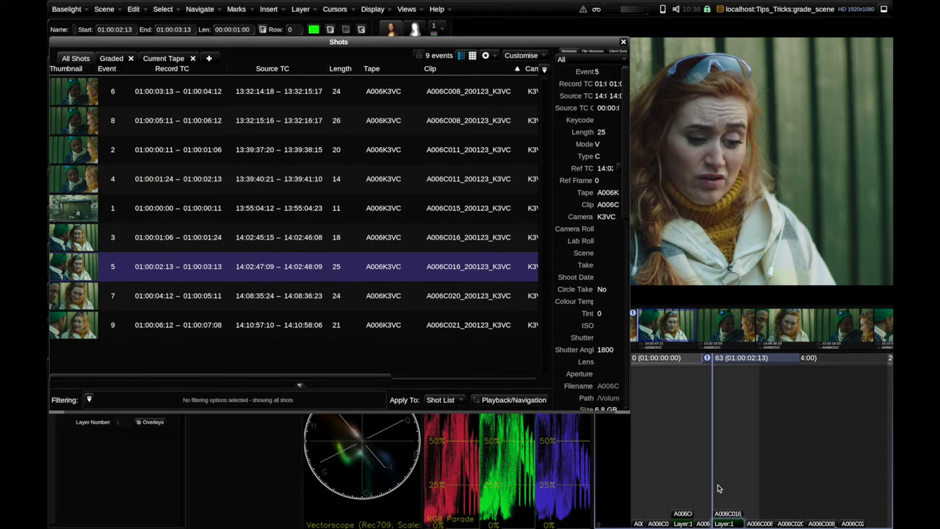
pyautogui.press('Up')
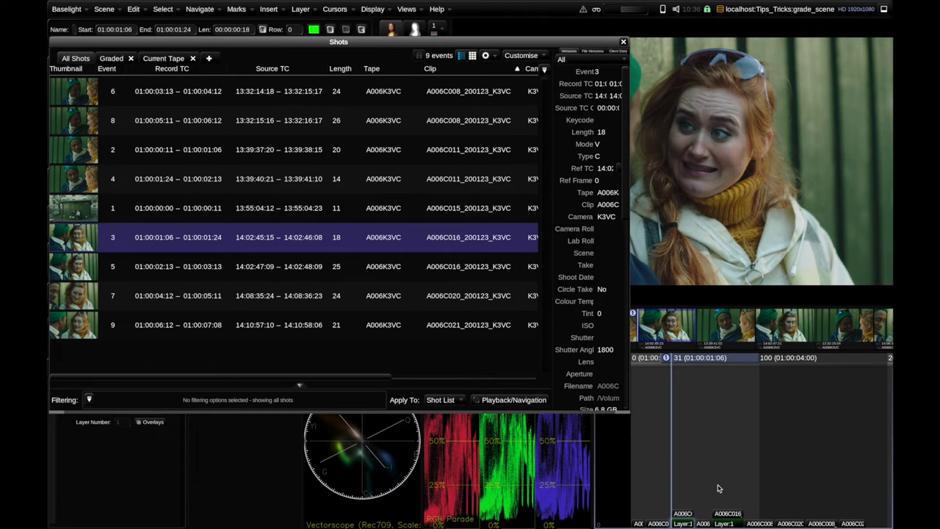
# Enable Playback/Navigation so stepping follows the clip-sorted list through events 3, 5, 7 and 9.
pyautogui.click(513, 402)
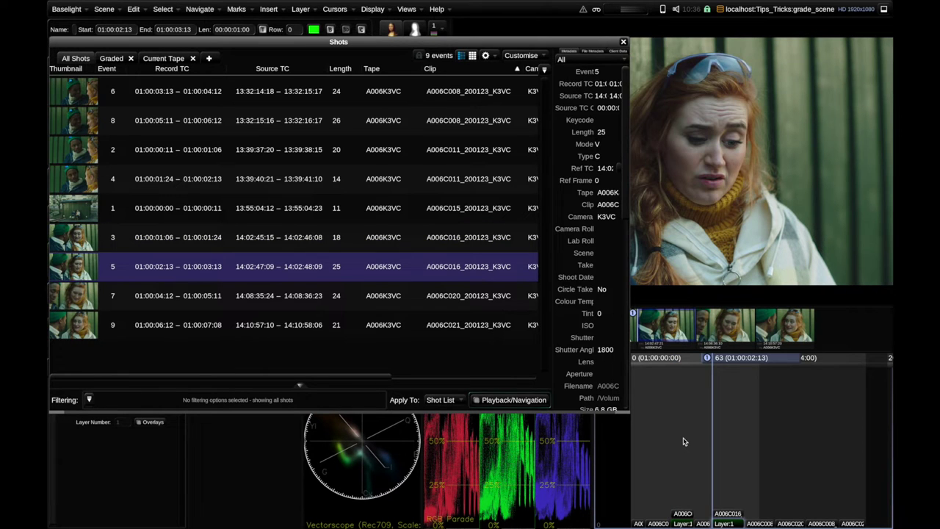
pyautogui.press('Down')
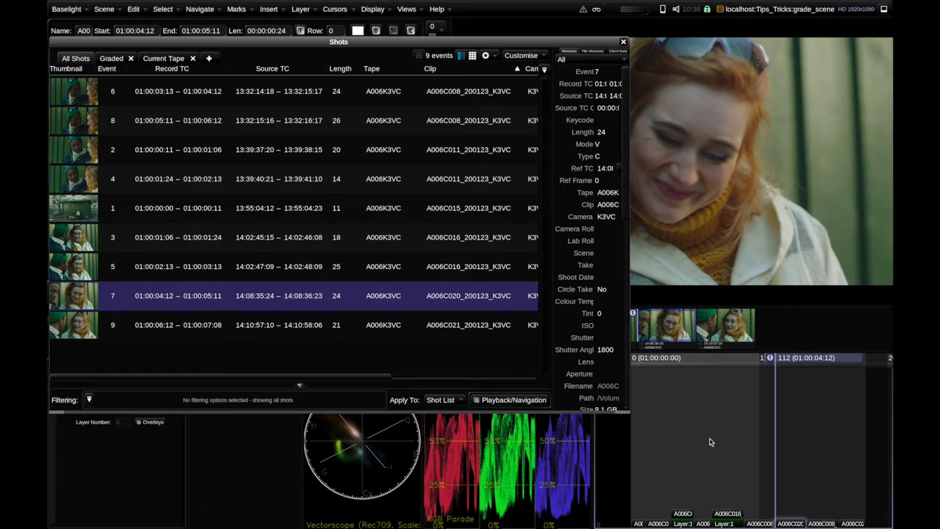
pyautogui.press('Down')
pyautogui.press('Up')
pyautogui.press('Up')
pyautogui.press('Up')
pyautogui.press('Down')
pyautogui.press('Down')
pyautogui.press('Down')
pyautogui.press('Up')
pyautogui.press('Up')
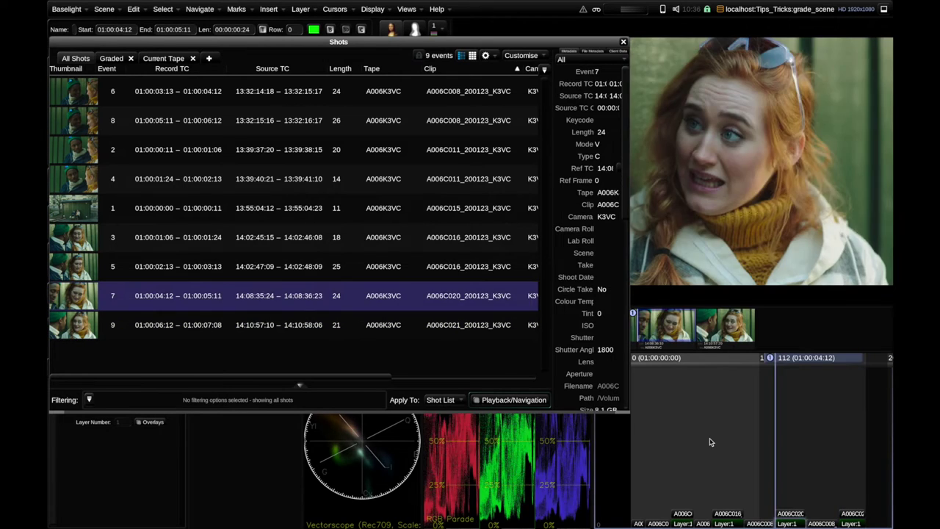
pyautogui.press('Down')
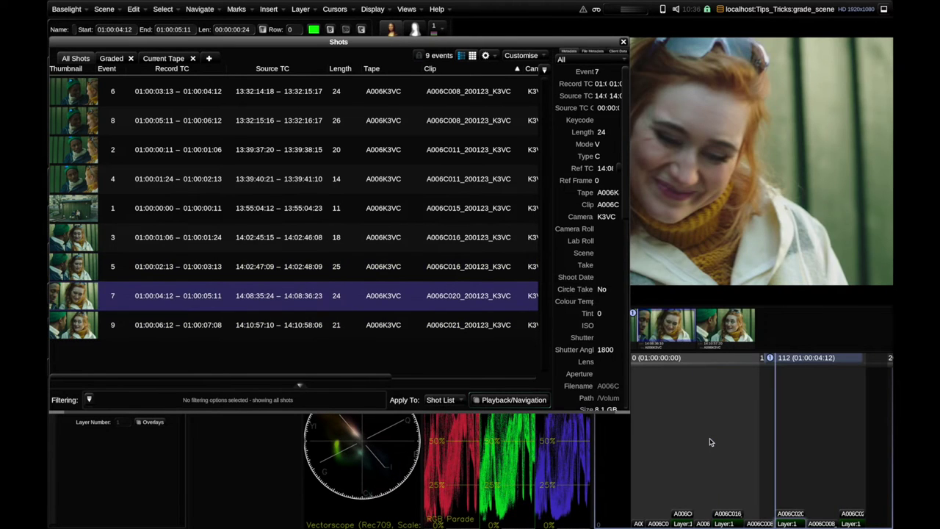
pyautogui.press('Up')
# Settle on event 7, select its grade layer and close the Shots window.
pyautogui.press('Down')
pyautogui.press('Up')
pyautogui.press('Down')
pyautogui.click(788, 523)
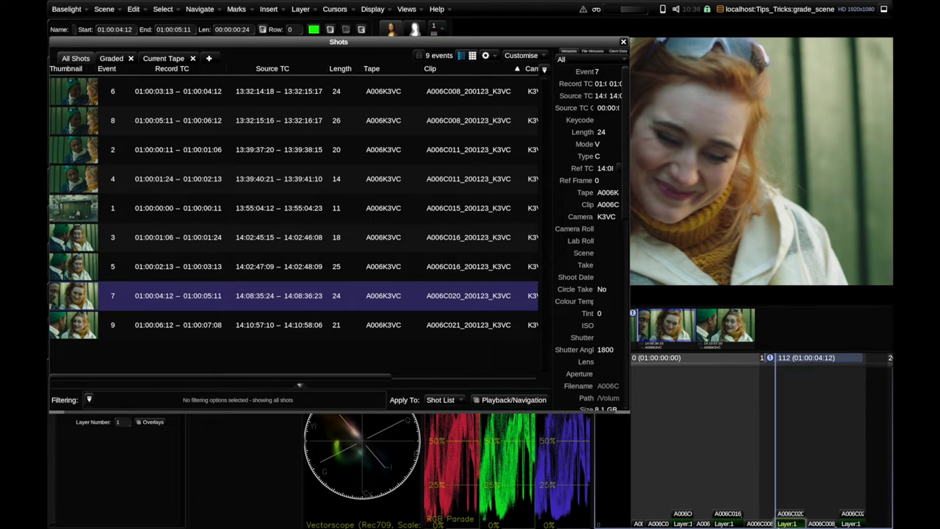
pyautogui.click(623, 42)
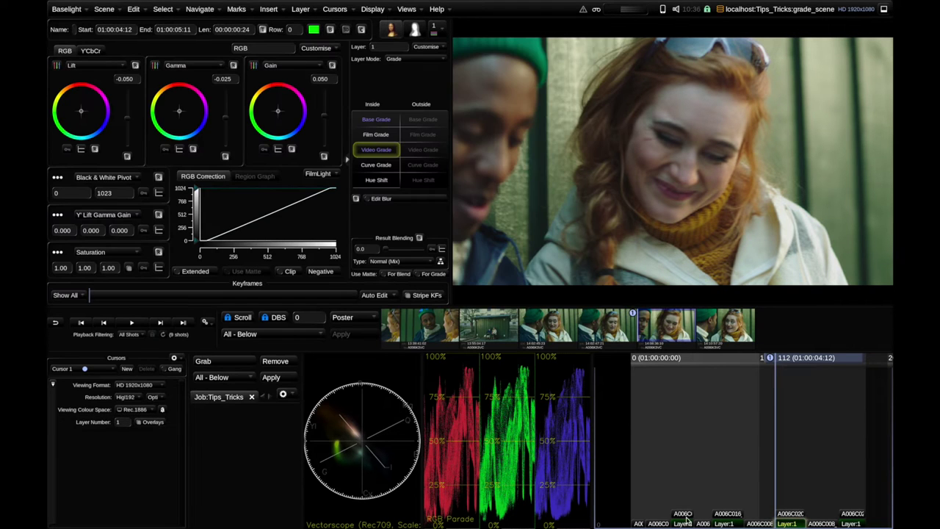
# Raise event 7's Base Grade Light wheel from 0.000 to 0.571.
pyautogui.press('space')
pyautogui.click(397, 122)
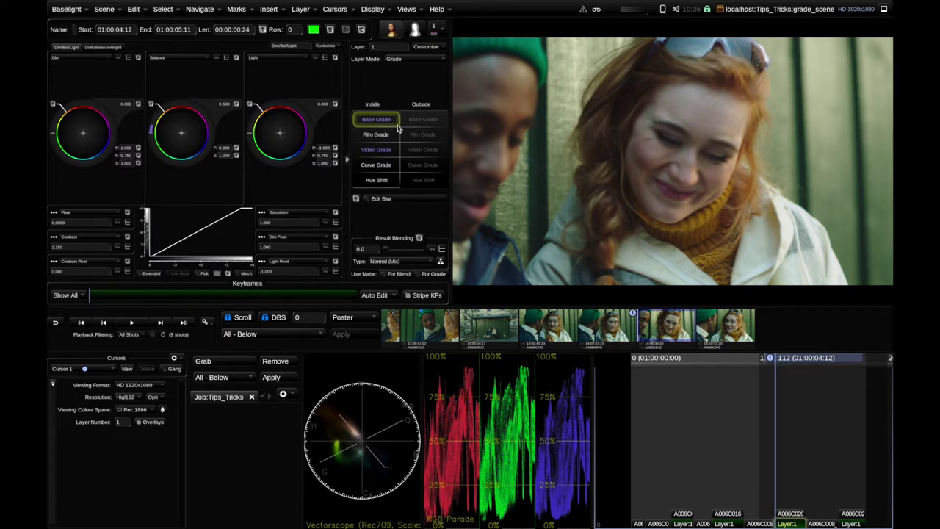
pyautogui.click(225, 104)
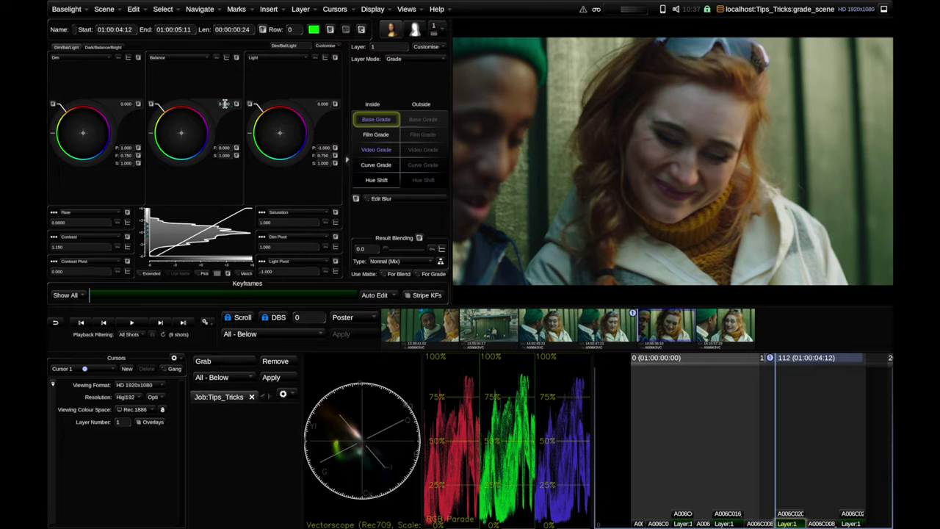
pyautogui.press('Up')
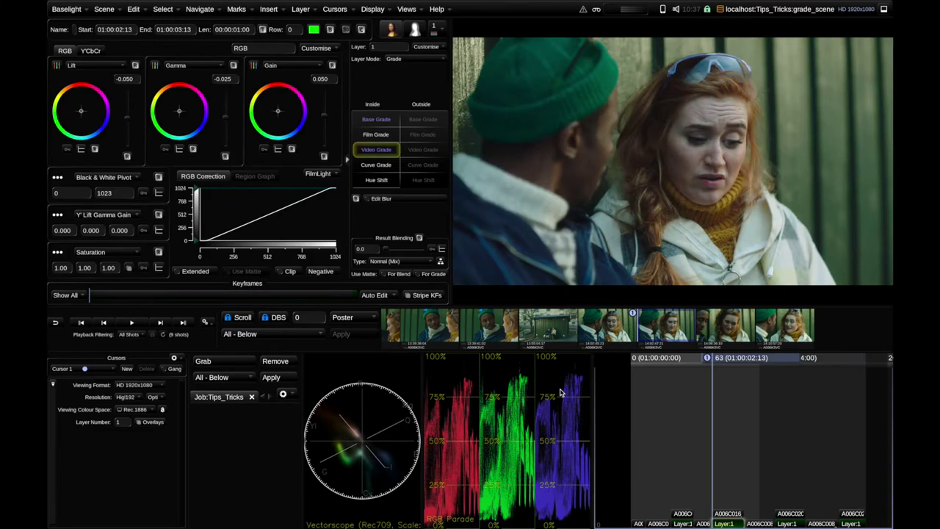
pyautogui.press('Down')
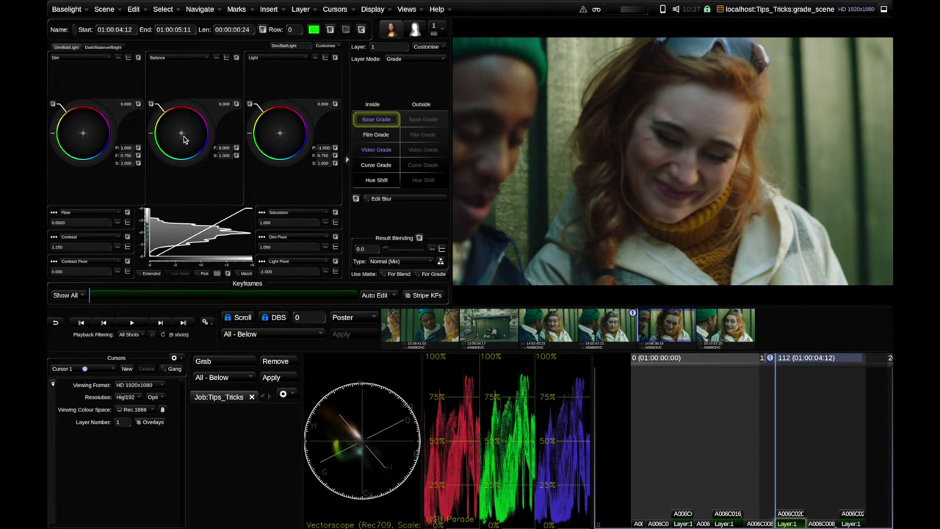
pyautogui.press('Up')
pyautogui.press('Down')
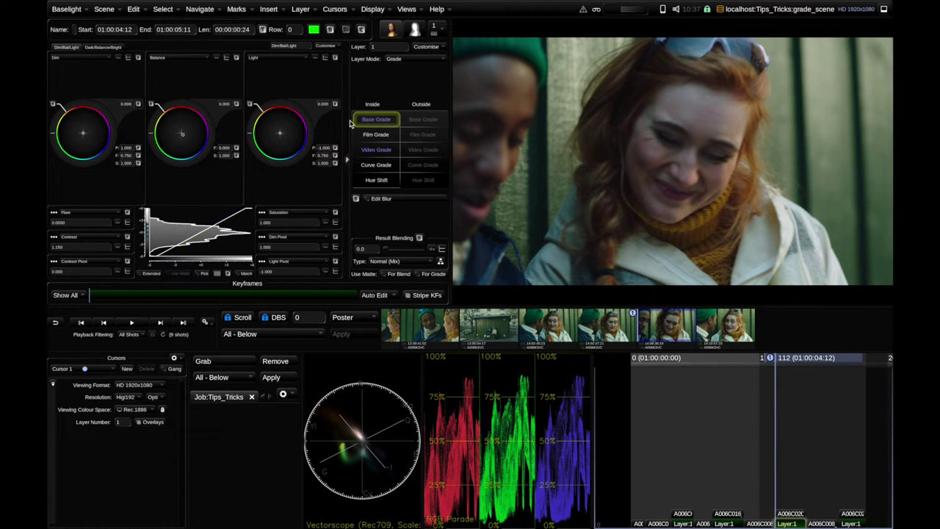
pyautogui.moveTo(325, 104); pyautogui.dragTo(370, 169)
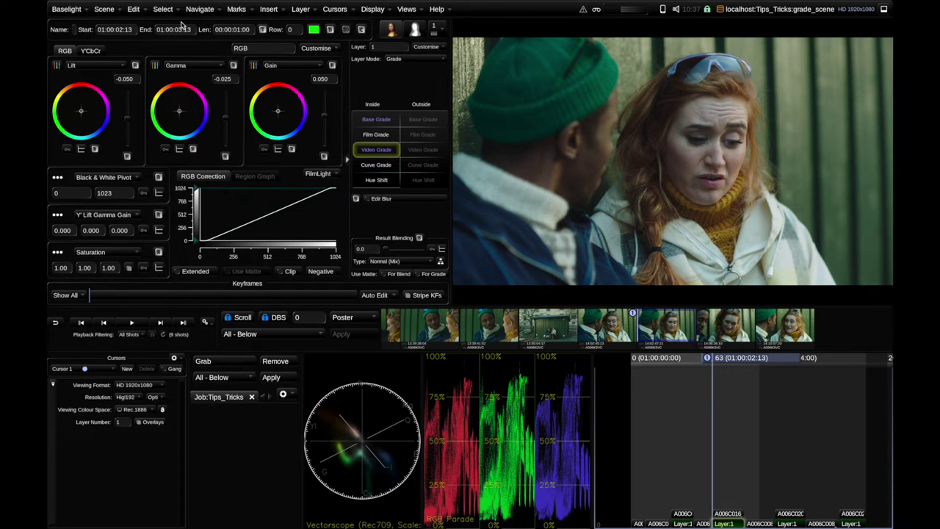
pyautogui.click(406, 8)
# Reopen the Shots window from the Views menu, still sorted by Clip.
pyautogui.click(575, 26)
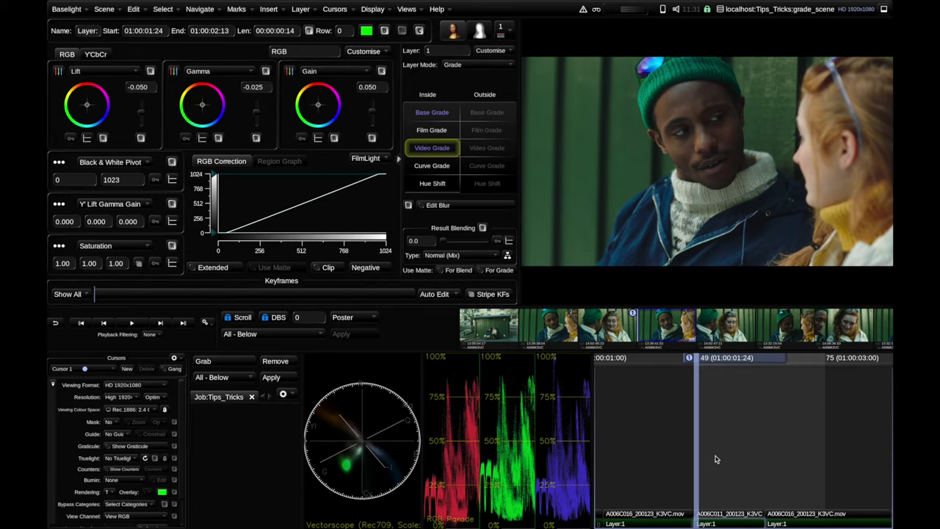
# Add Layer 2 with a HueAngle key on the jacket and push its Balance to magenta.
pyautogui.hotkey('ctrl', 'l')
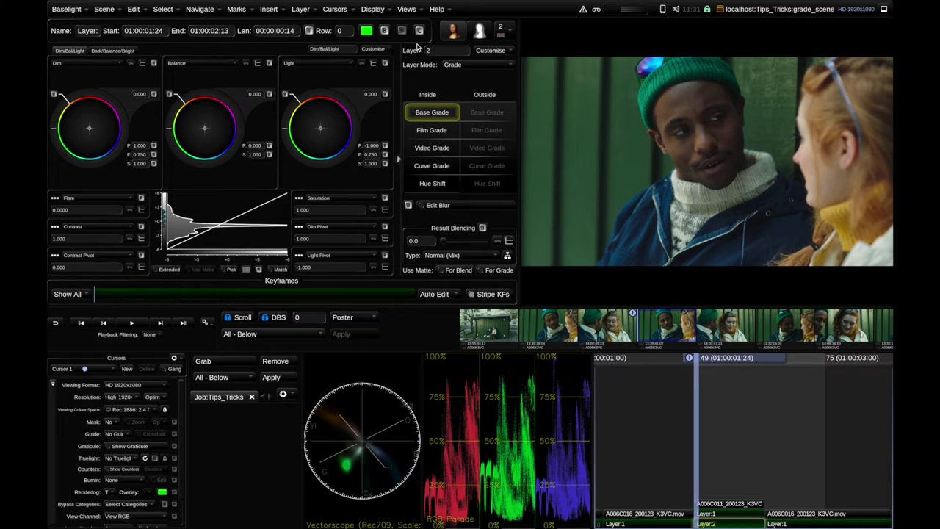
pyautogui.click(736, 515)
pyautogui.click(731, 523)
pyautogui.click(480, 37)
pyautogui.click(427, 219)
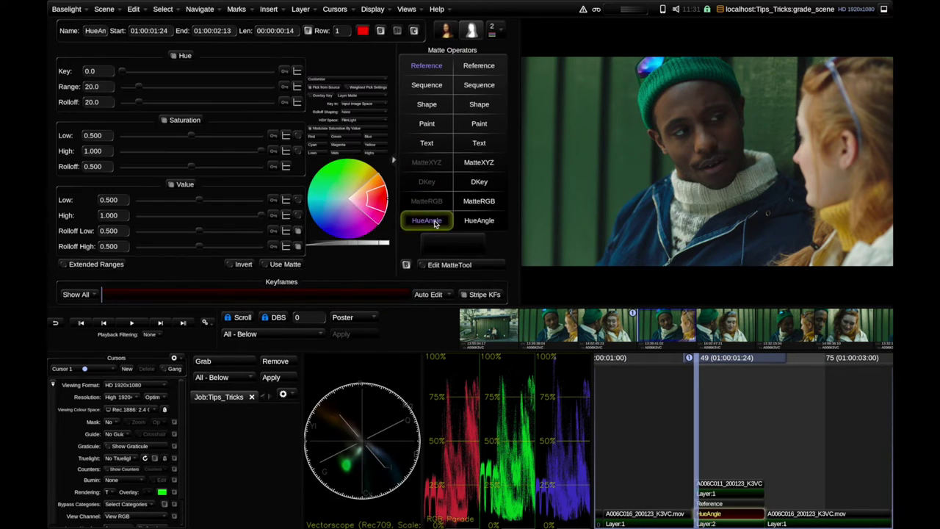
pyautogui.moveTo(739, 267); pyautogui.dragTo(705, 248)
pyautogui.click(446, 33)
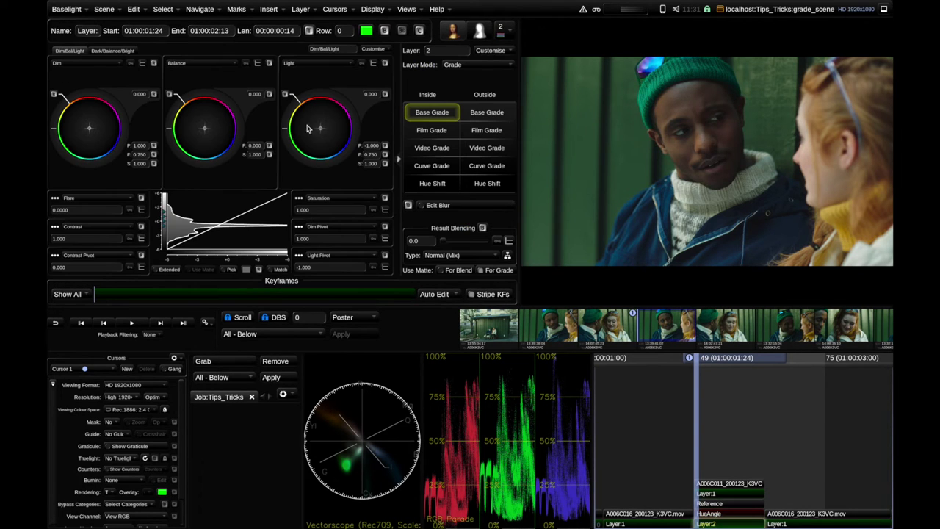
pyautogui.moveTo(205, 131); pyautogui.dragTo(218, 123)
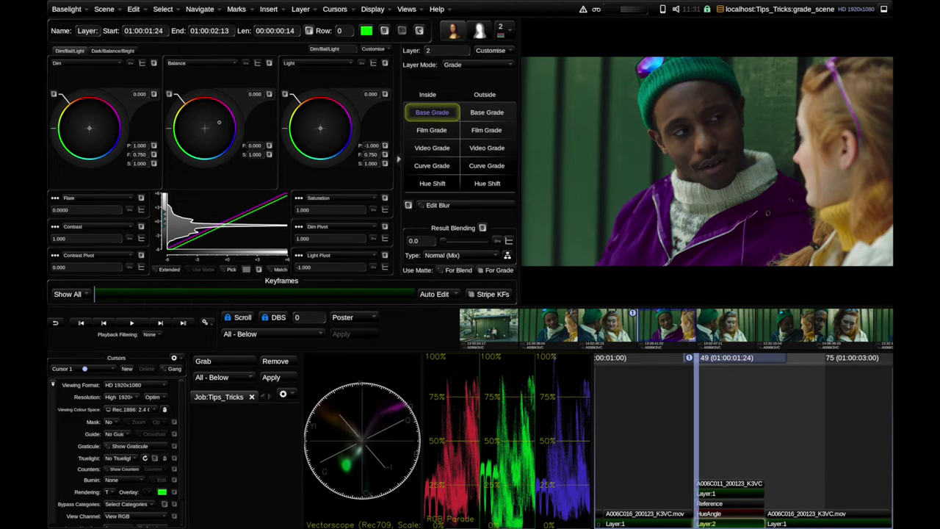
# Add Layer 3 and place Master curve points near 0.14, 0.58 and the top.
pyautogui.hotkey('ctrl', 'l')
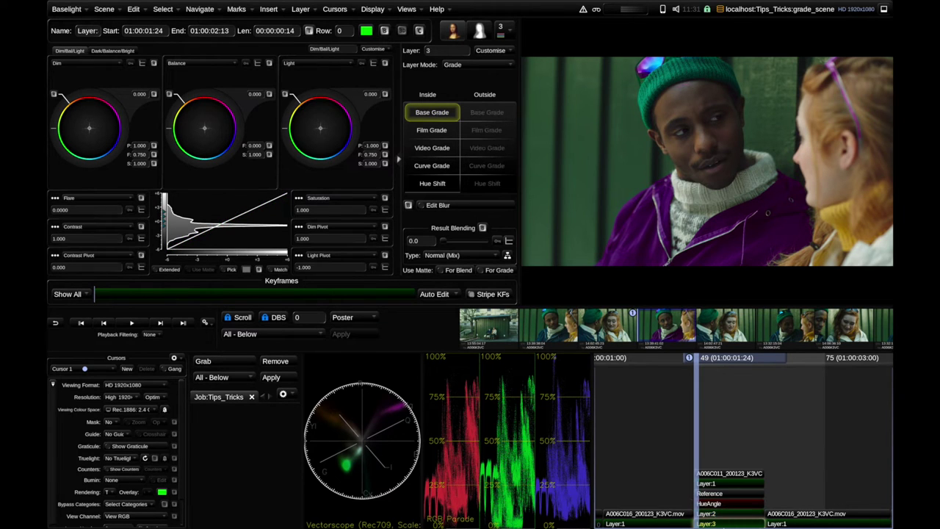
pyautogui.click(431, 167)
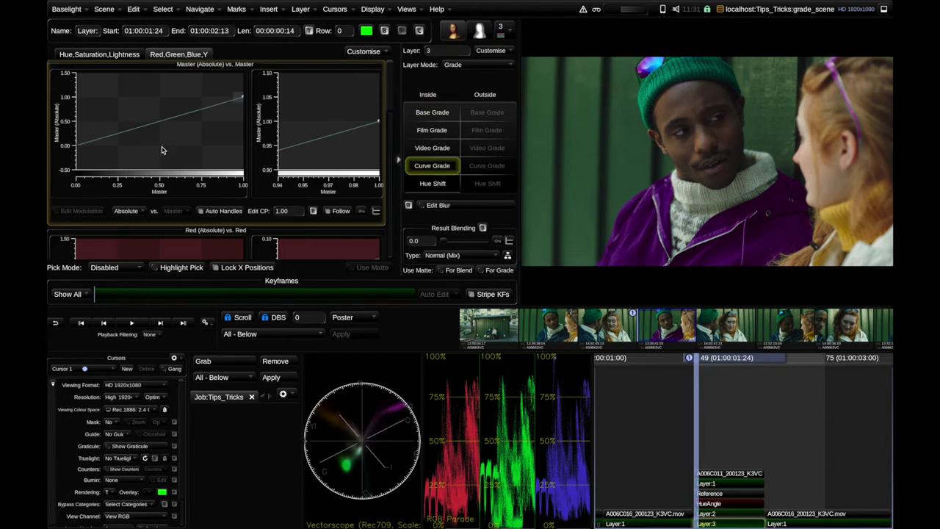
pyautogui.click(105, 139)
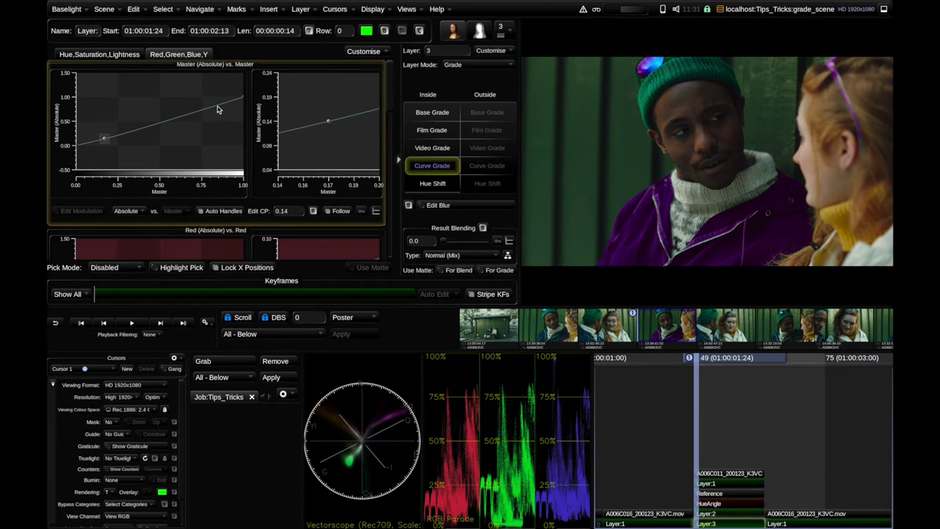
pyautogui.click(218, 103)
pyautogui.click(164, 119)
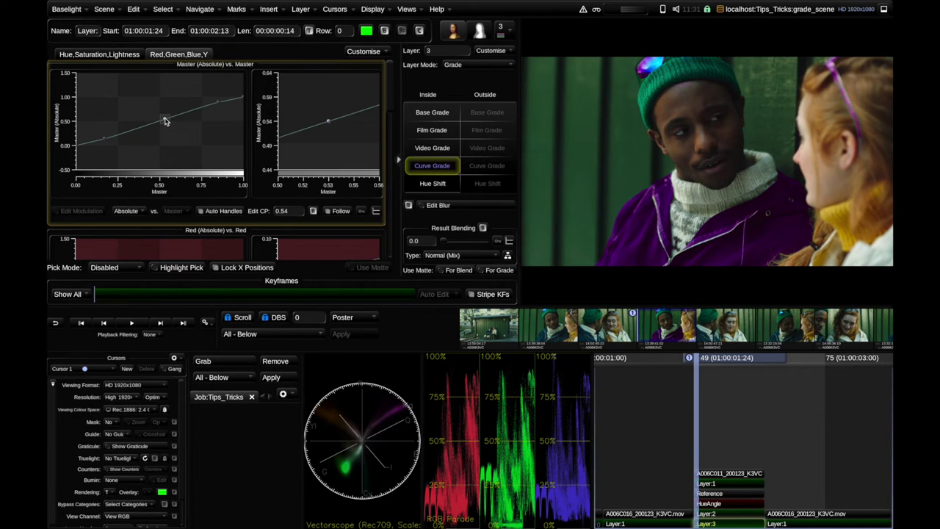
pyautogui.moveTo(163, 119); pyautogui.dragTo(163, 117)
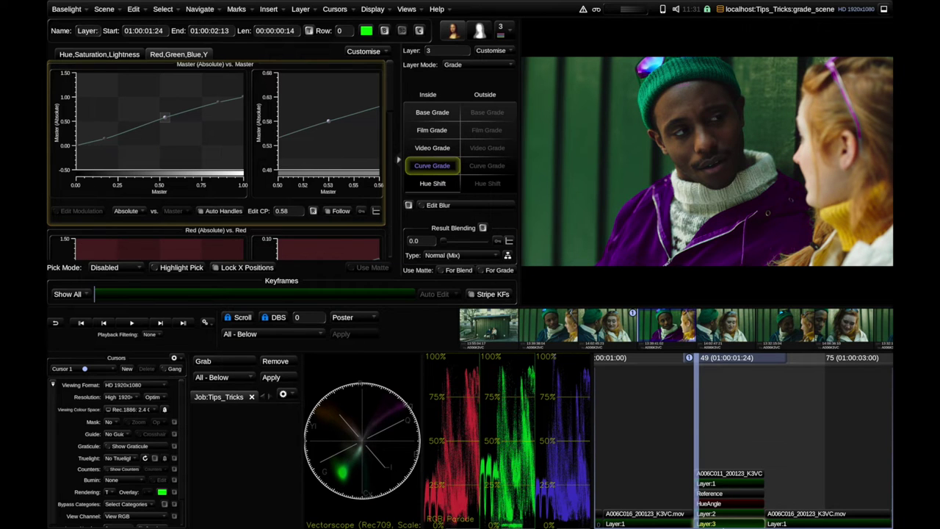
# Insert a Boost Colour operator with Saturation Gain 0.2.
pyautogui.click(269, 8)
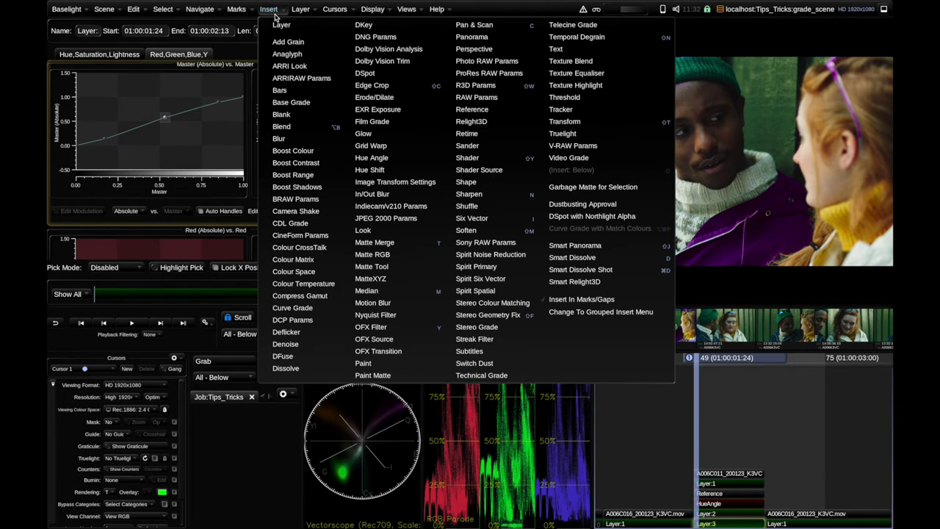
pyautogui.click(303, 151)
pyautogui.click(116, 68)
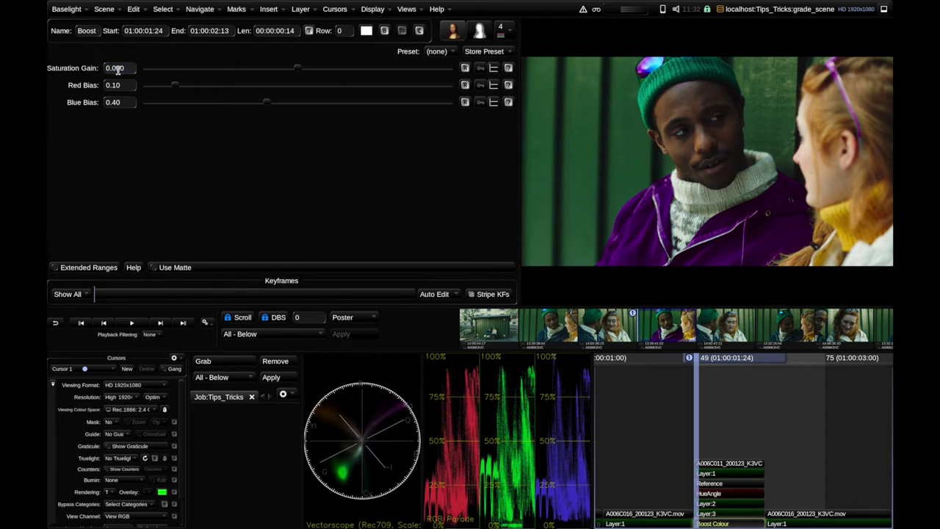
pyautogui.write('0.2')
pyautogui.press('Return')
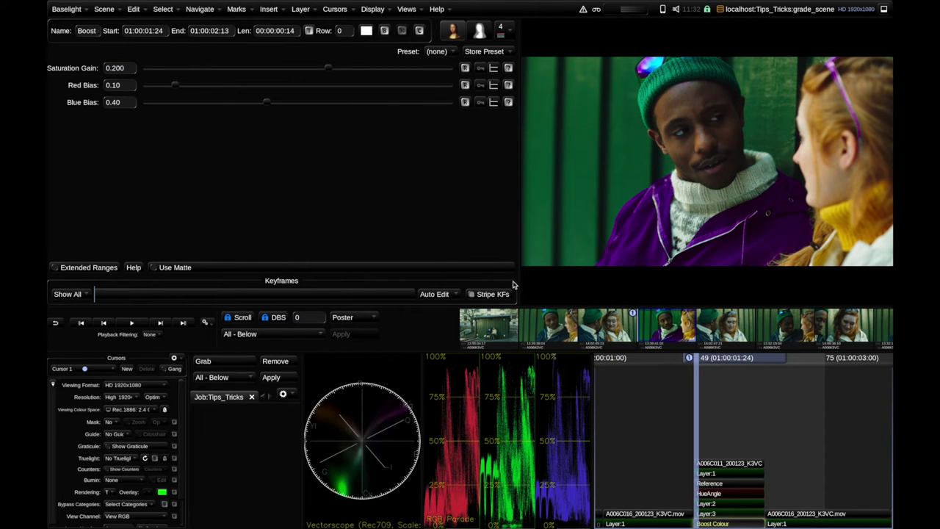
# Insert a Texture Equaliser with Gain 1:1 at 1.428, raised 2:1/4:1, and 32:1 at 0.660.
pyautogui.click(263, 12)
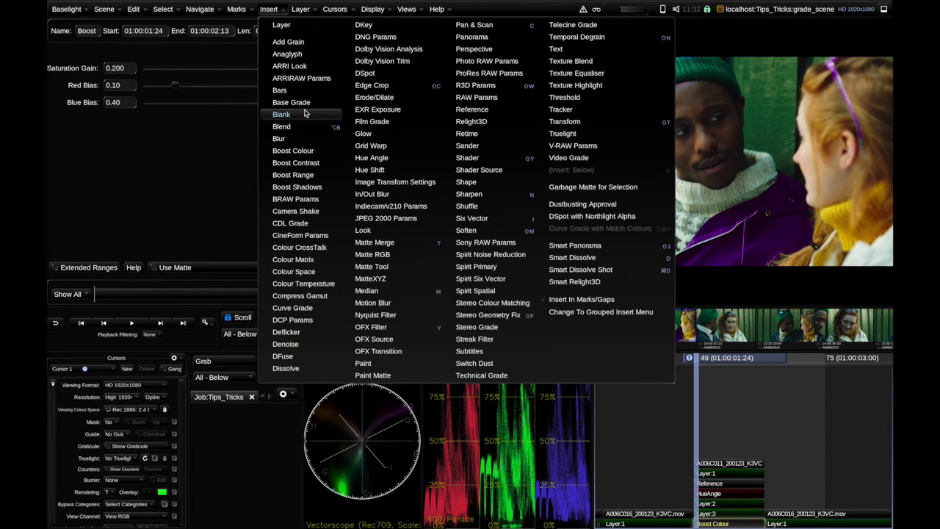
pyautogui.click(576, 72)
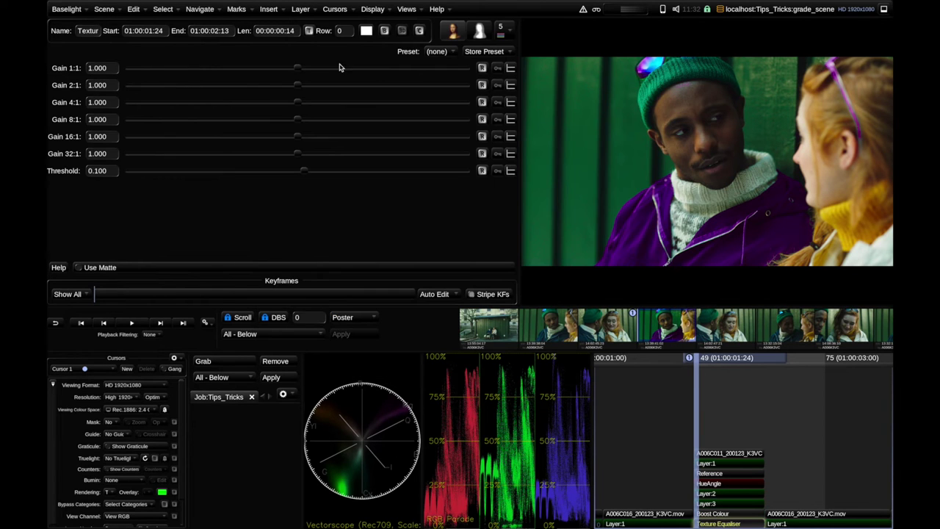
pyautogui.moveTo(341, 69); pyautogui.dragTo(357, 86)
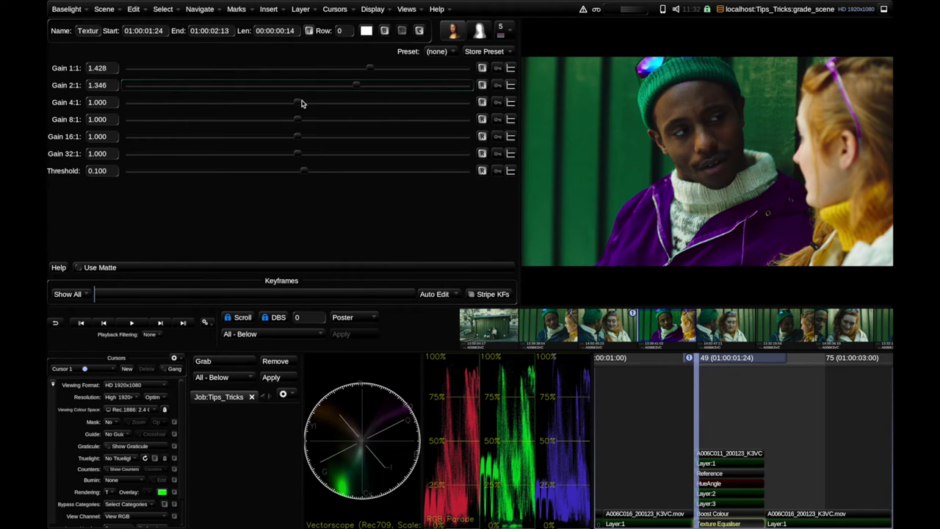
pyautogui.moveTo(299, 102); pyautogui.dragTo(367, 138)
pyautogui.moveTo(298, 154); pyautogui.dragTo(238, 156)
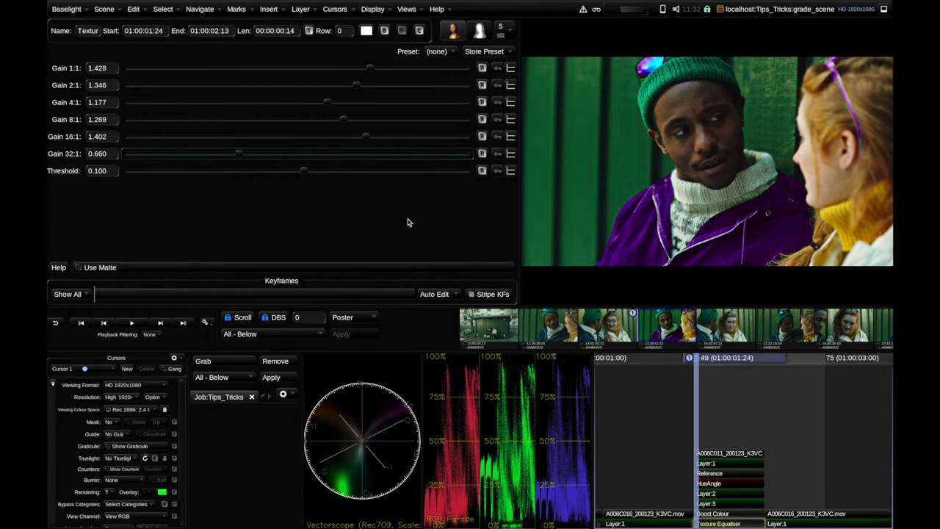
# Insert a Colour CrossTalk operator mixing green and blue into the red output.
pyautogui.click(278, 15)
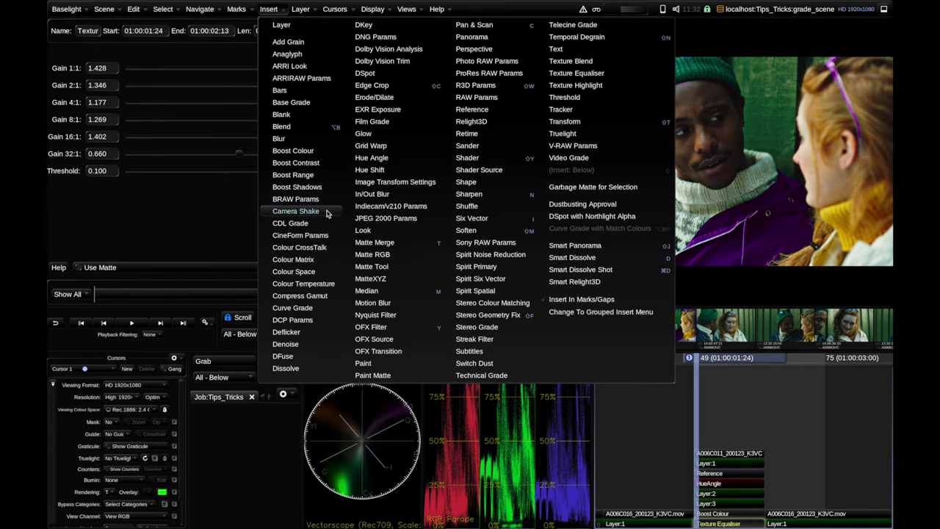
pyautogui.click(298, 247)
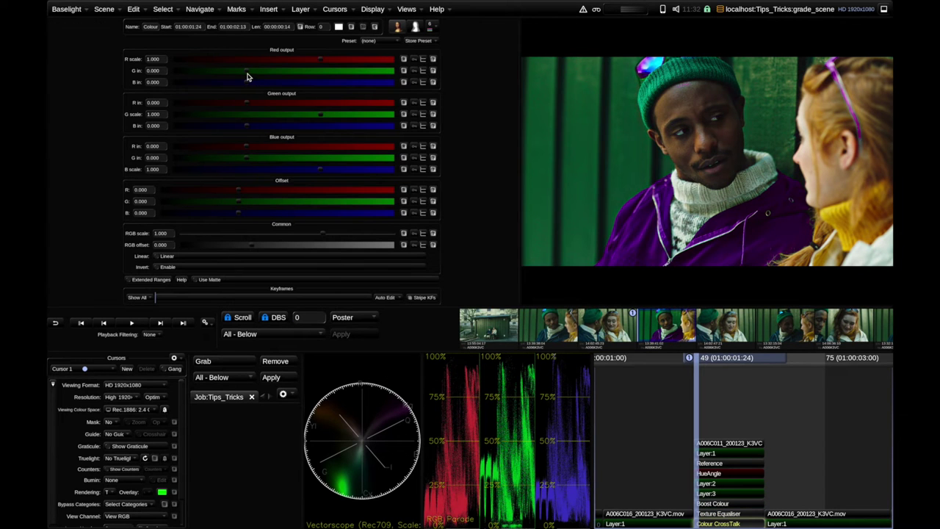
pyautogui.moveTo(247, 76); pyautogui.dragTo(263, 158)
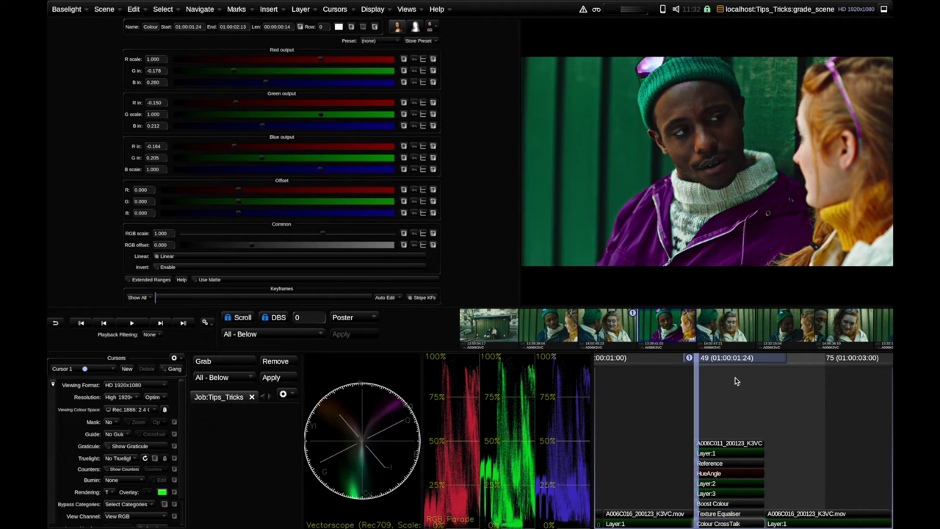
# Review Layer 2's blend setting and Layer 3's curve.
pyautogui.click(729, 484)
pyautogui.moveTo(443, 242); pyautogui.dragTo(426, 253)
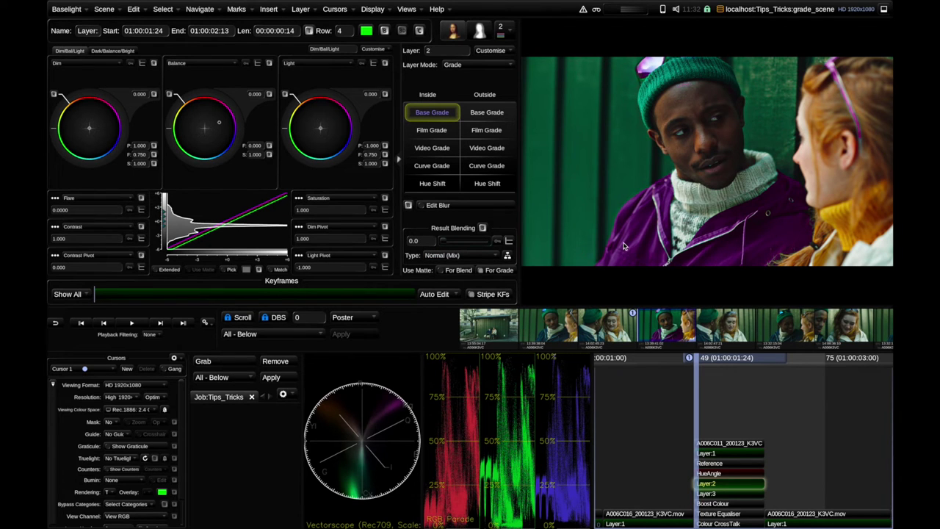
pyautogui.click(717, 493)
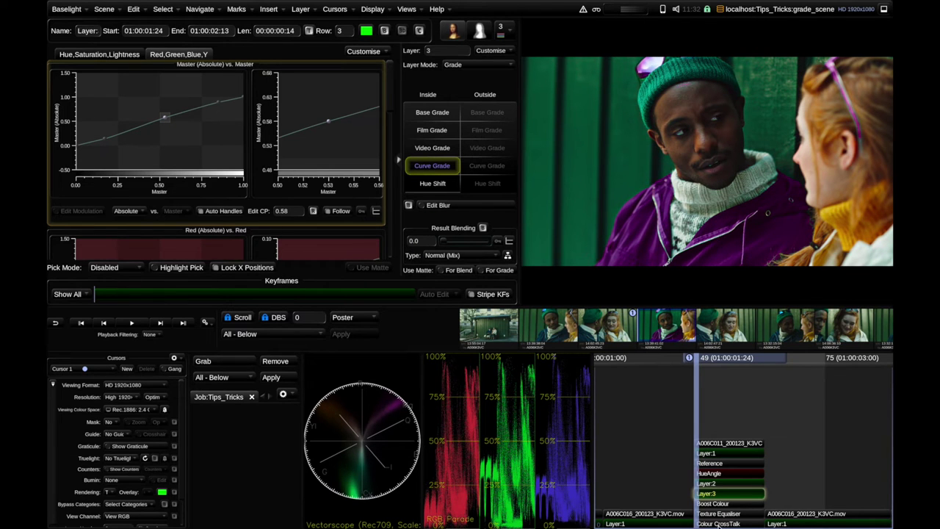
# Check Boost Colour, keeping Saturation Gain at 0.200, then review Texture Equaliser and Colour CrossTalk.
pyautogui.click(728, 505)
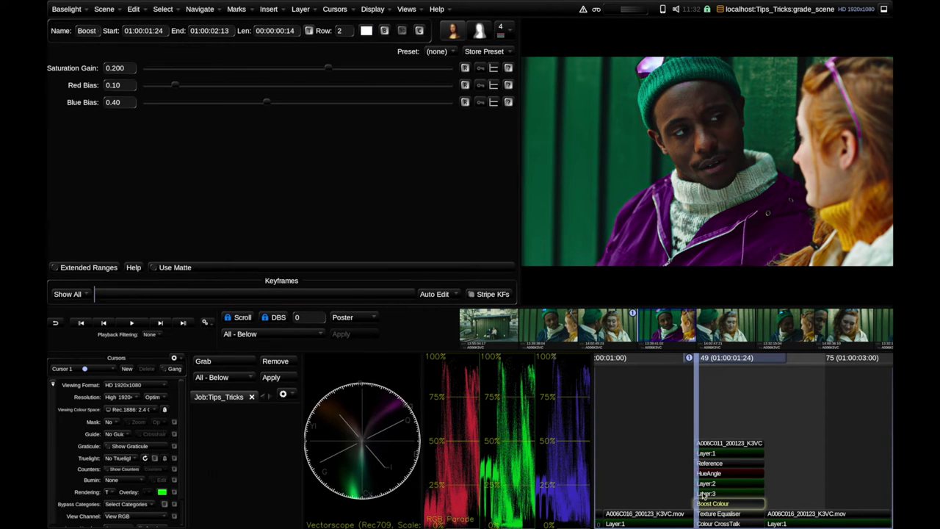
pyautogui.click(120, 68)
pyautogui.write('0.1')
pyautogui.press('Escape')
pyautogui.click(717, 514)
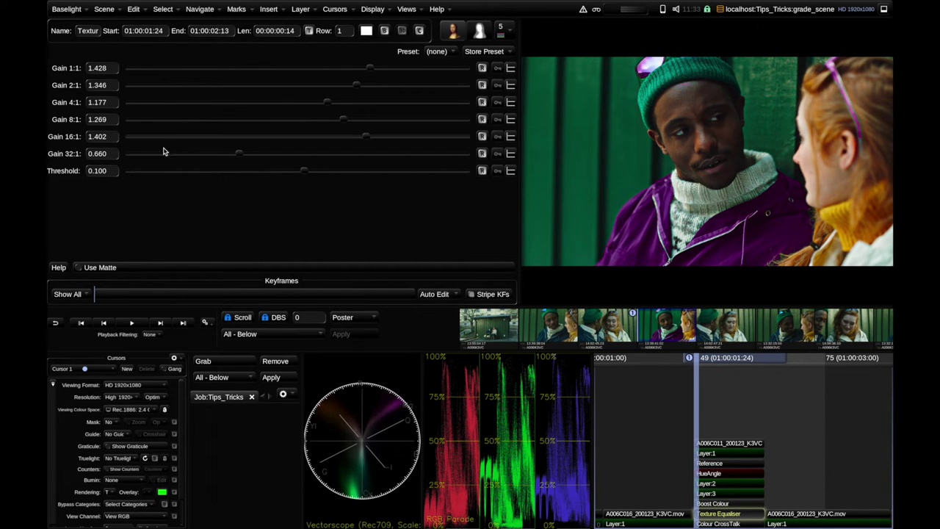
pyautogui.click(732, 523)
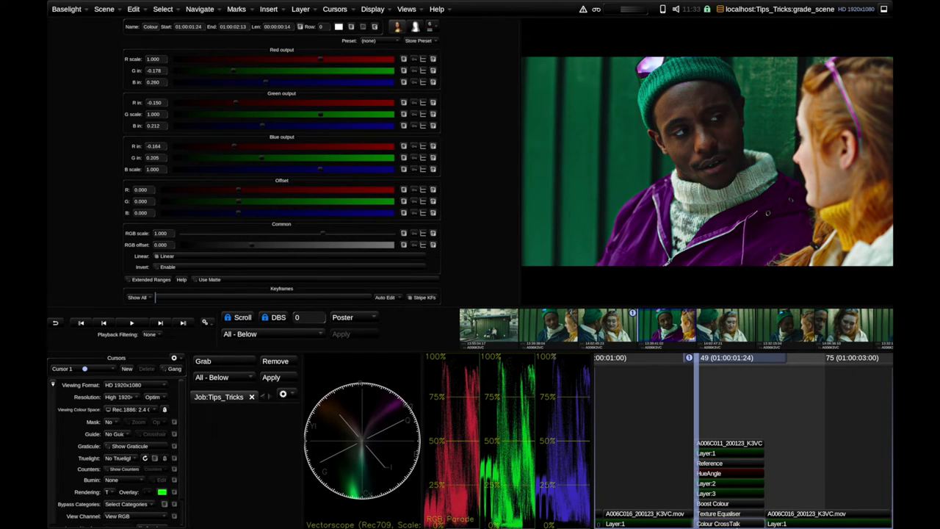
pyautogui.click(268, 9)
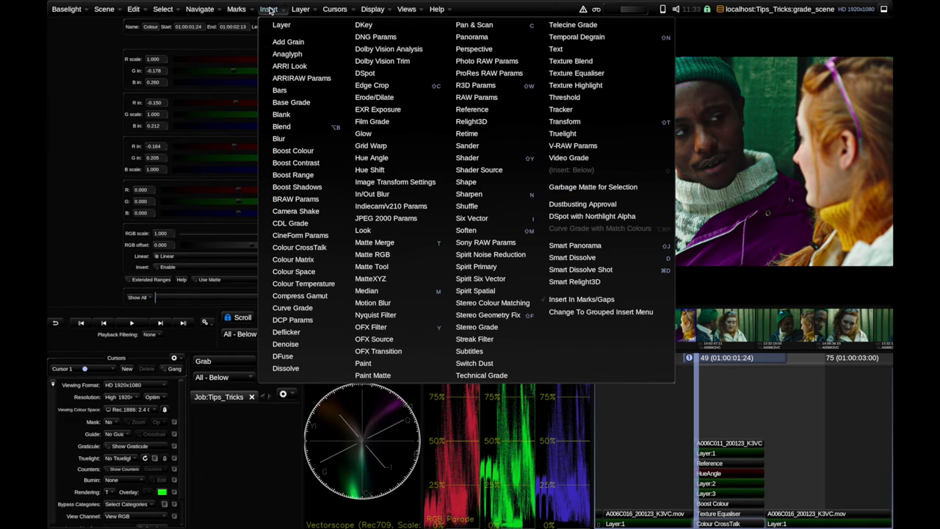
# Add a Blend operator and then a Reference strip on top of the stack.
pyautogui.click(309, 128)
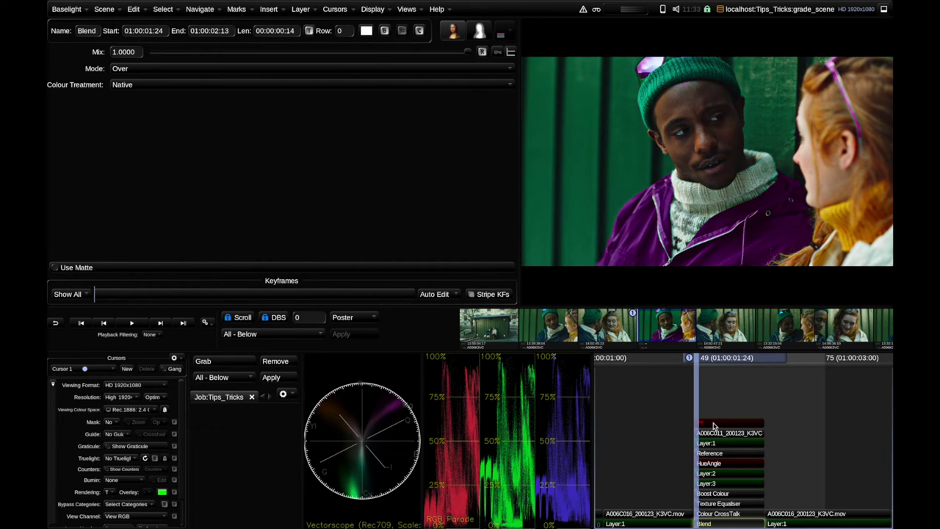
pyautogui.click(268, 10)
pyautogui.click(466, 116)
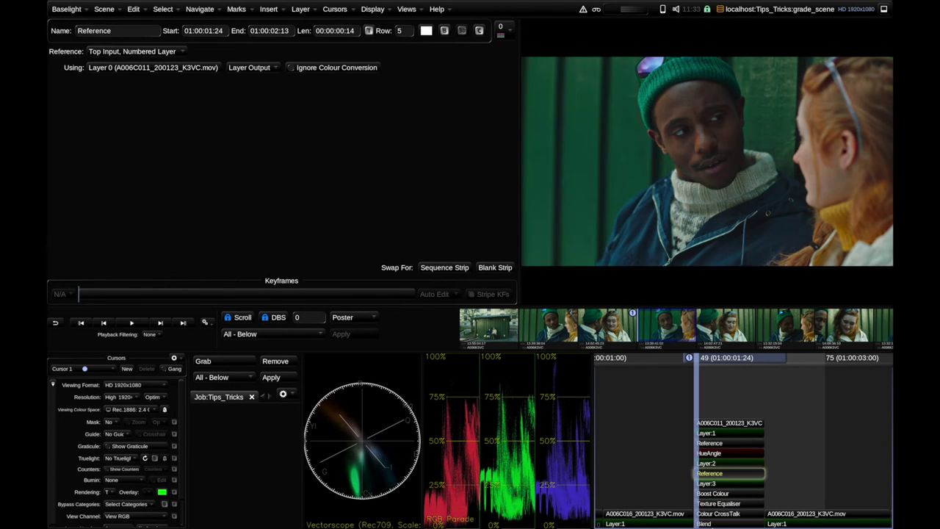
# Rename the upper Reference strip to 'Reference BLEND' and compare it with the other Reference strip.
pyautogui.click(148, 30)
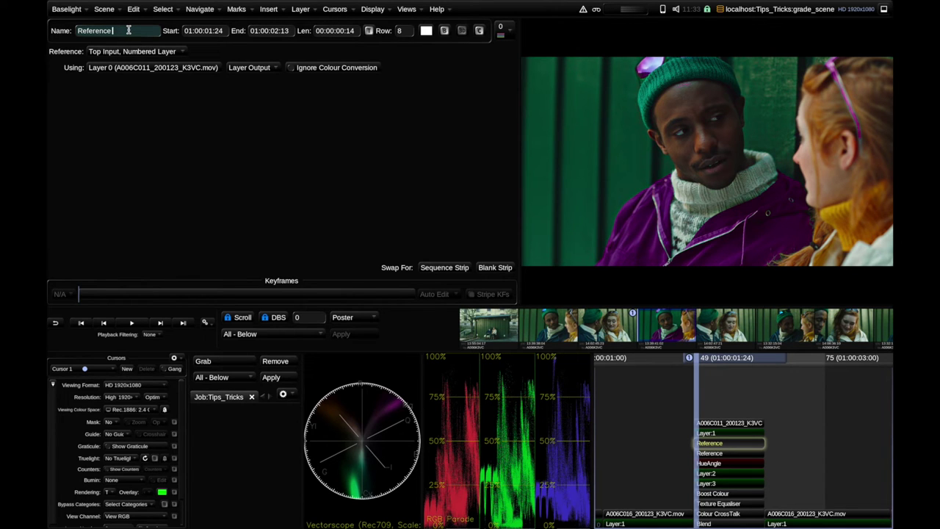
pyautogui.write('ND')
pyautogui.press('Return')
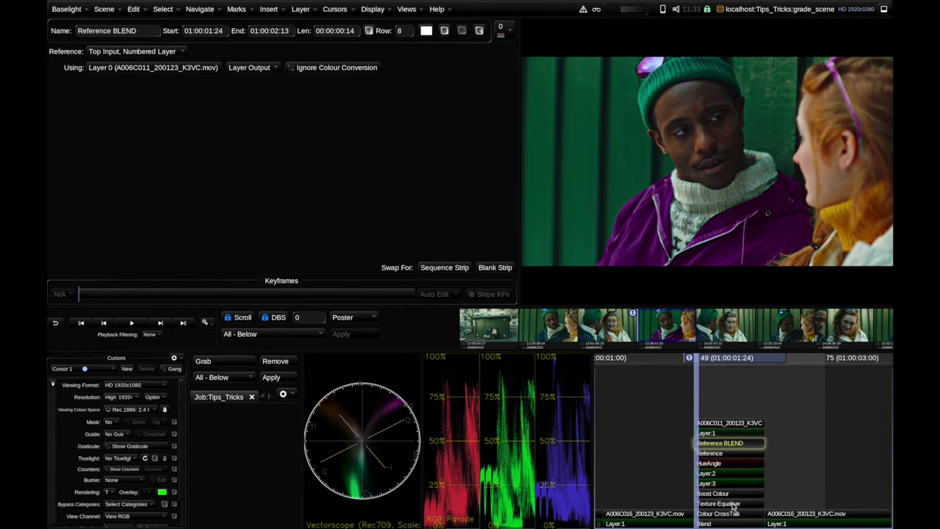
pyautogui.click(727, 454)
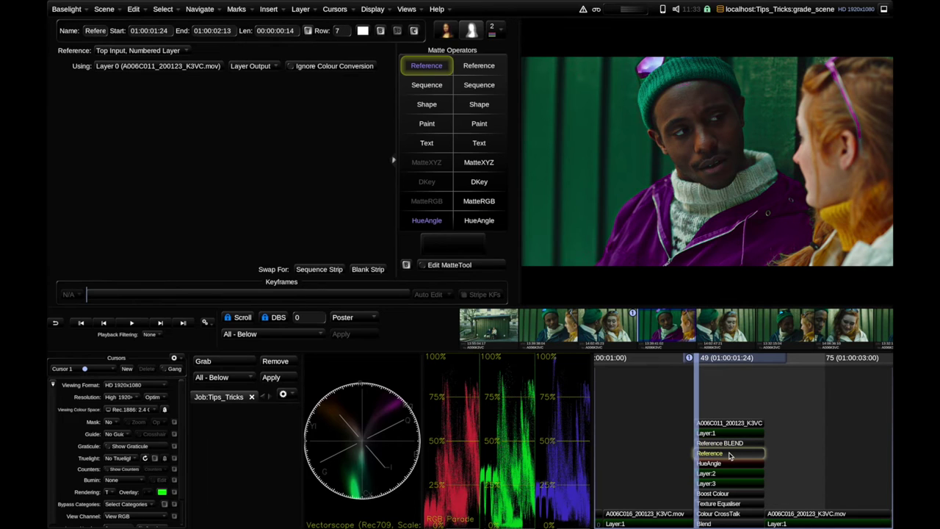
pyautogui.click(723, 444)
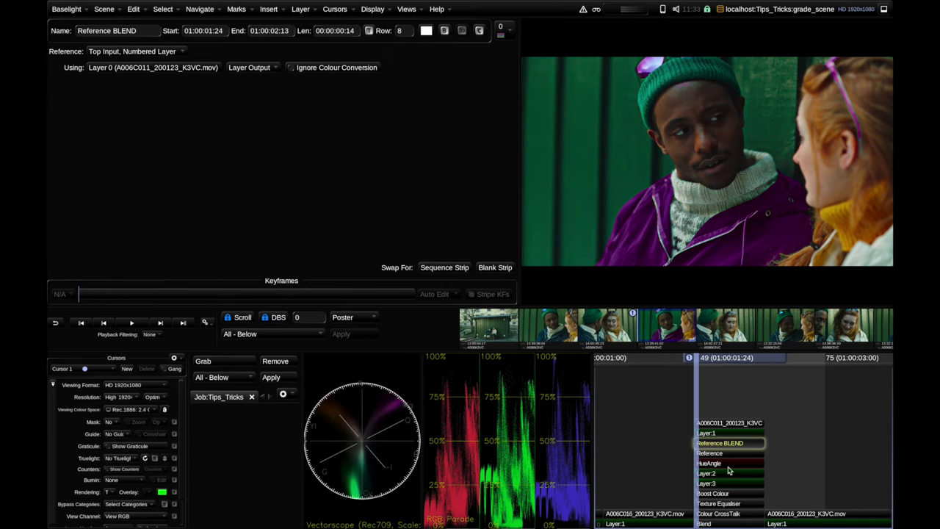
# Drop the Blend strip's mix to 0.0000 and add a second cursor for comparison.
pyautogui.click(704, 524)
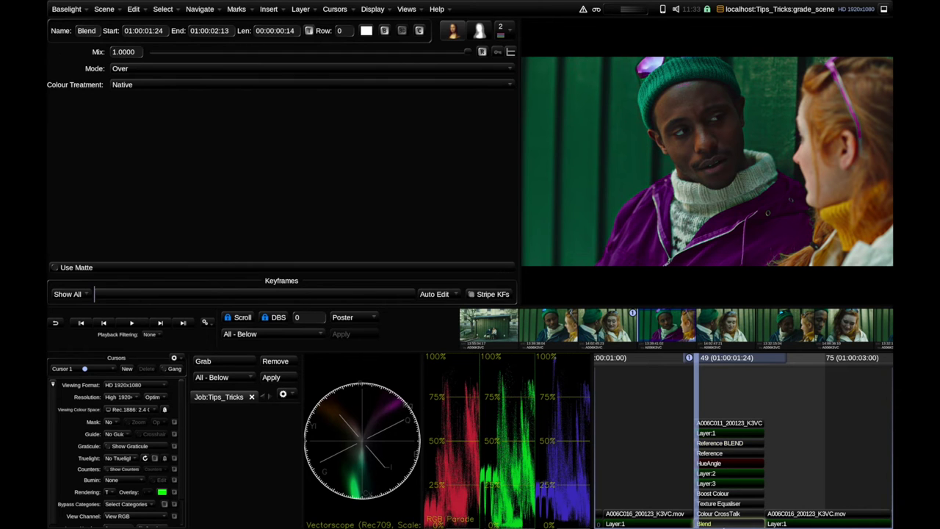
pyautogui.moveTo(461, 53); pyautogui.dragTo(174, 79)
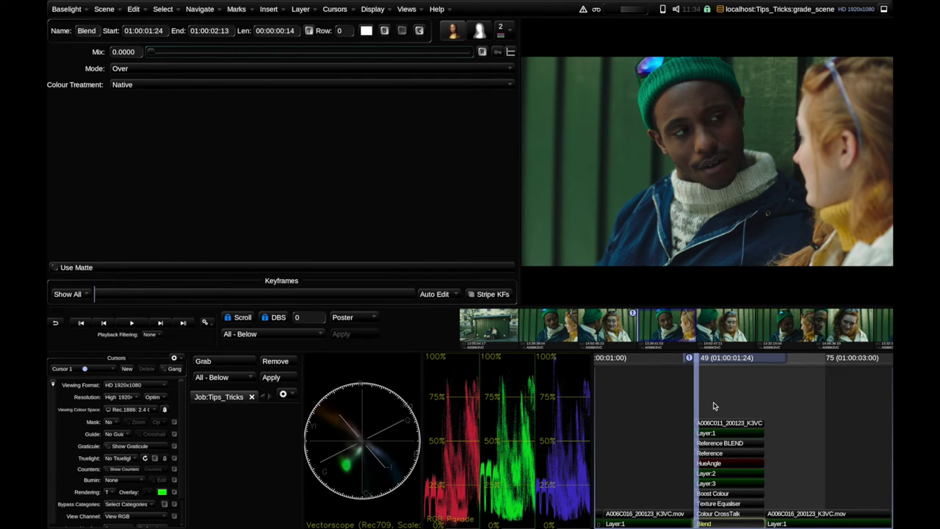
pyautogui.hotkey('ctrl', 'n')
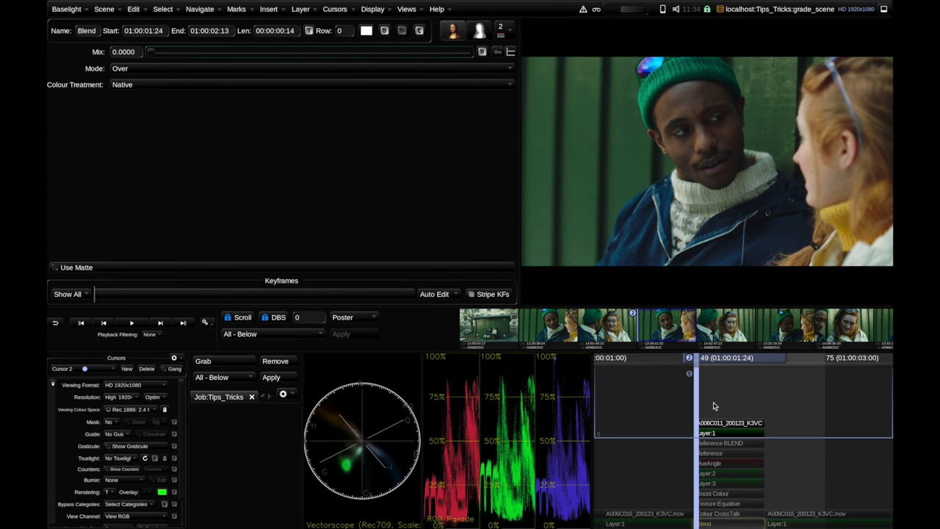
# Toggle between the two cursors to compare, then select the Reference BLEND strip.
pyautogui.hotkey('ctrl', 'Tab')
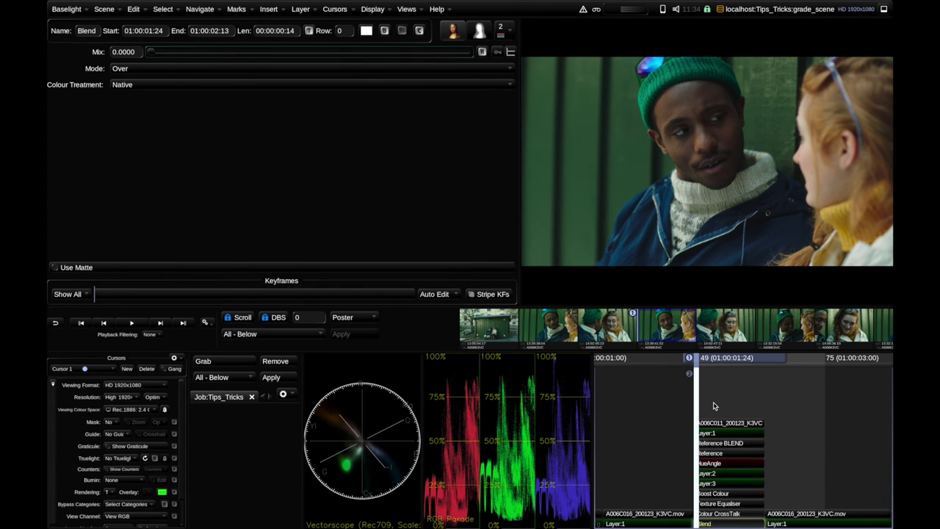
pyautogui.hotkey('ctrl', 'Tab')
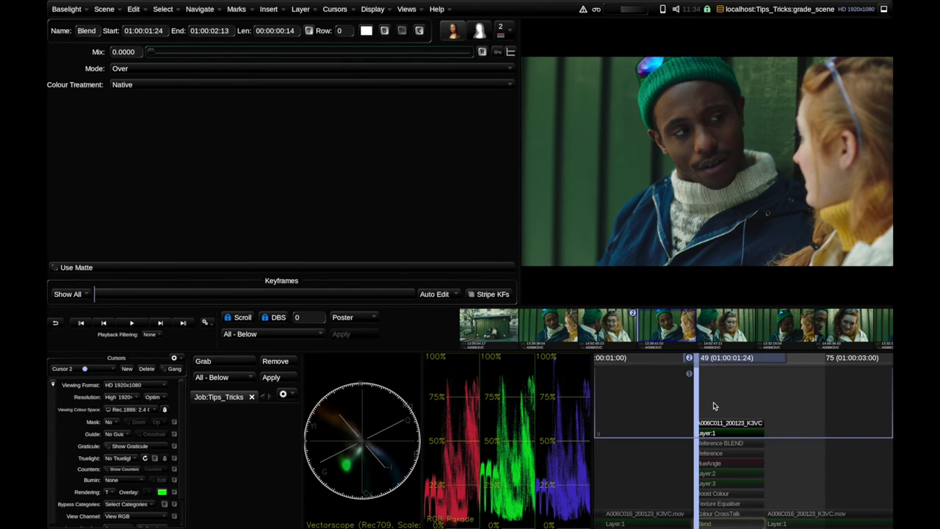
pyautogui.hotkey('ctrl', 'Tab')
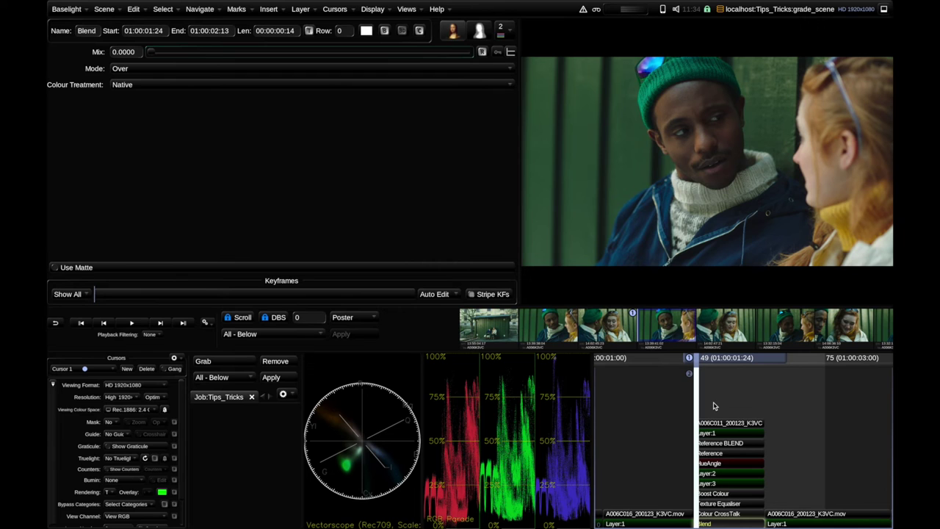
pyautogui.click(723, 443)
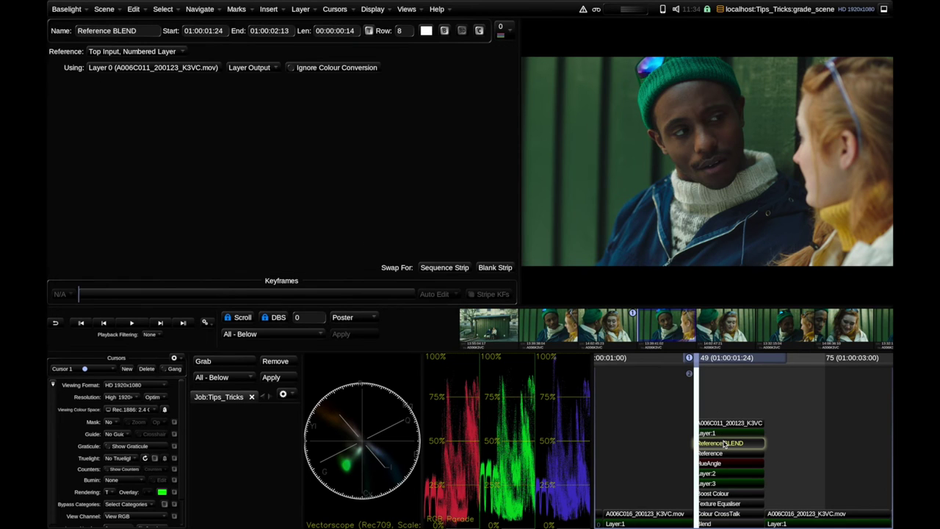
# Move Reference BLEND just above Boost Colour, set it to use Layer 3, and view Layer 3's grade.
pyautogui.hotkey('alt', 'Down')
pyautogui.hotkey('alt', 'Down')
pyautogui.hotkey('alt', 'Down')
pyautogui.hotkey('alt', 'Down')
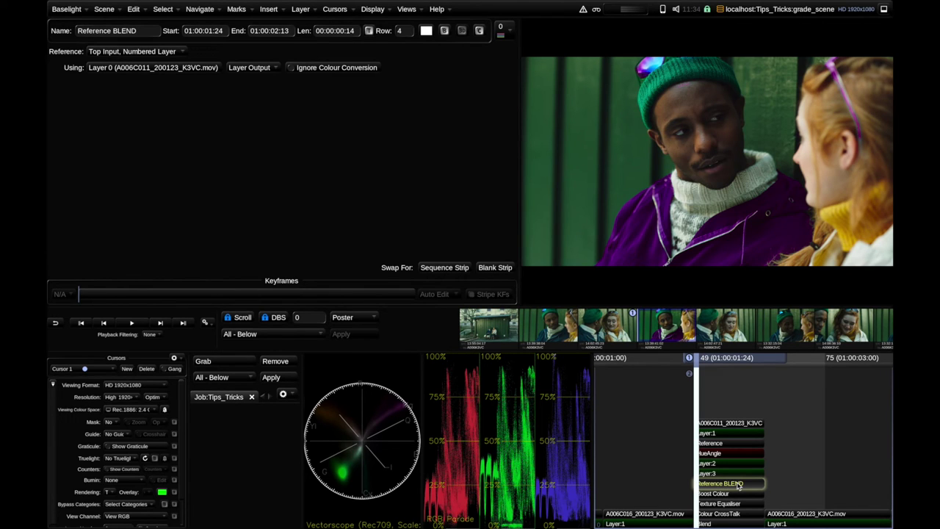
pyautogui.click(185, 68)
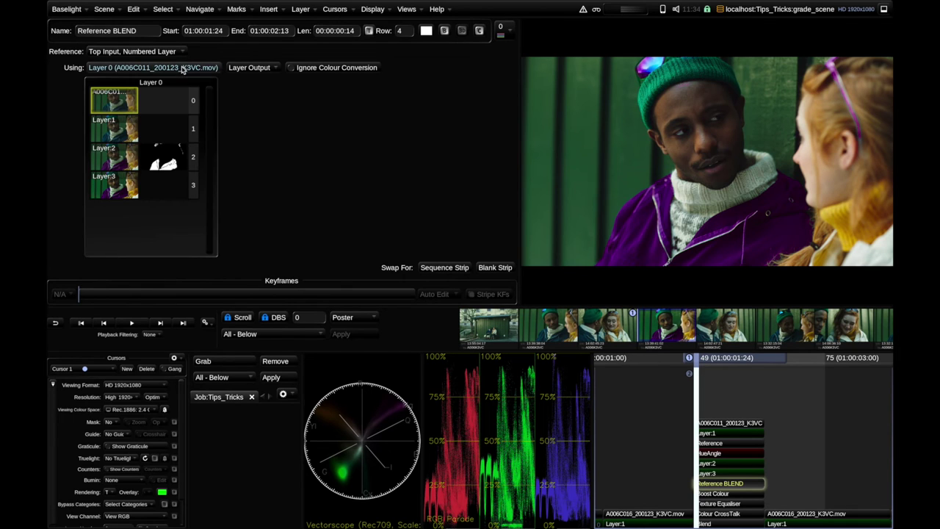
pyautogui.click(122, 188)
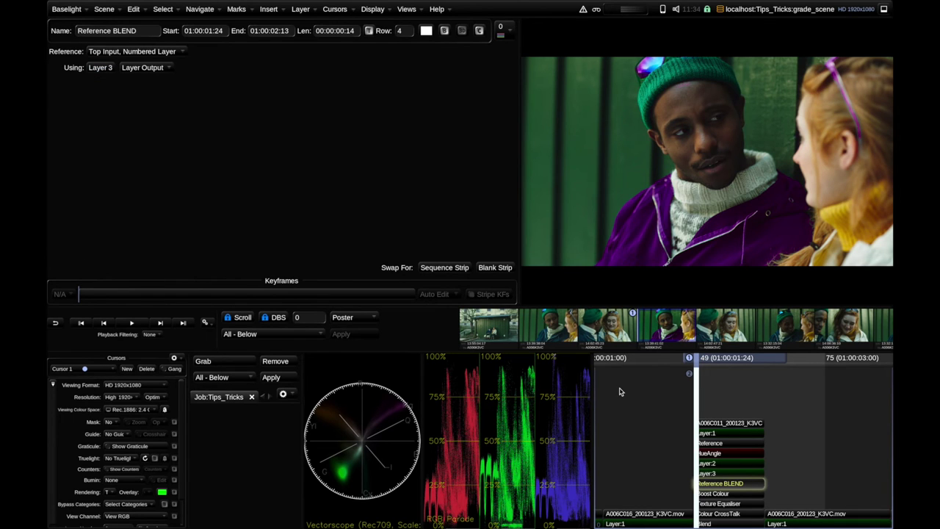
pyautogui.click(723, 474)
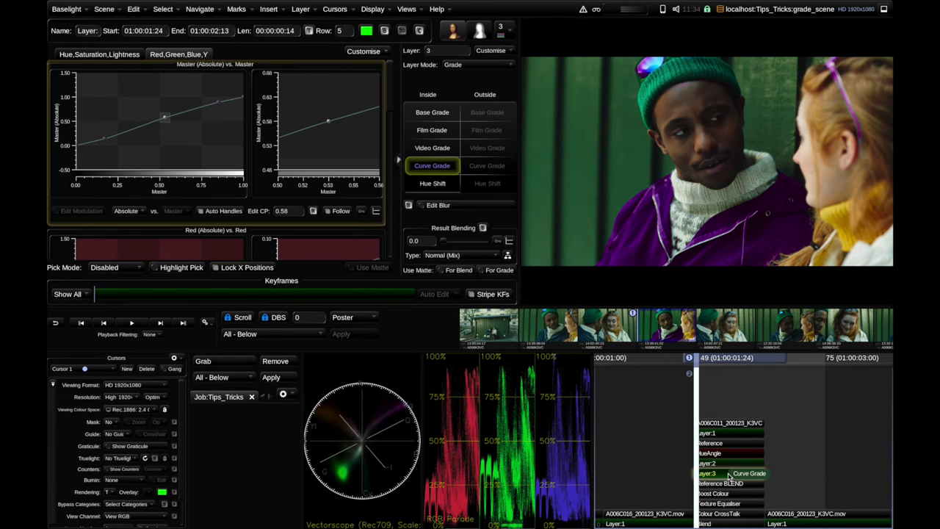
# Raise the Blend mix to full and inspect Boost Colour, Texture Equaliser and Colour CrossTalk.
pyautogui.click(733, 483)
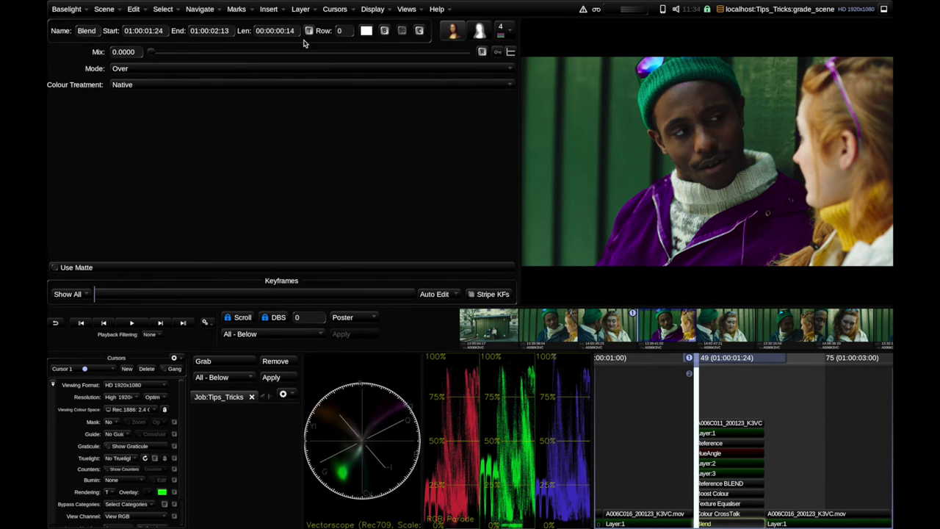
pyautogui.moveTo(149, 52); pyautogui.dragTo(500, 30)
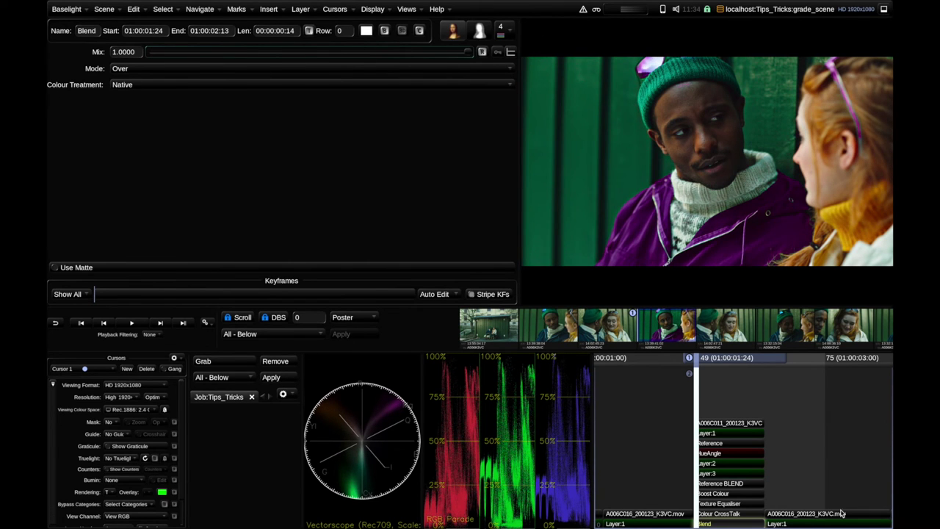
pyautogui.click(723, 494)
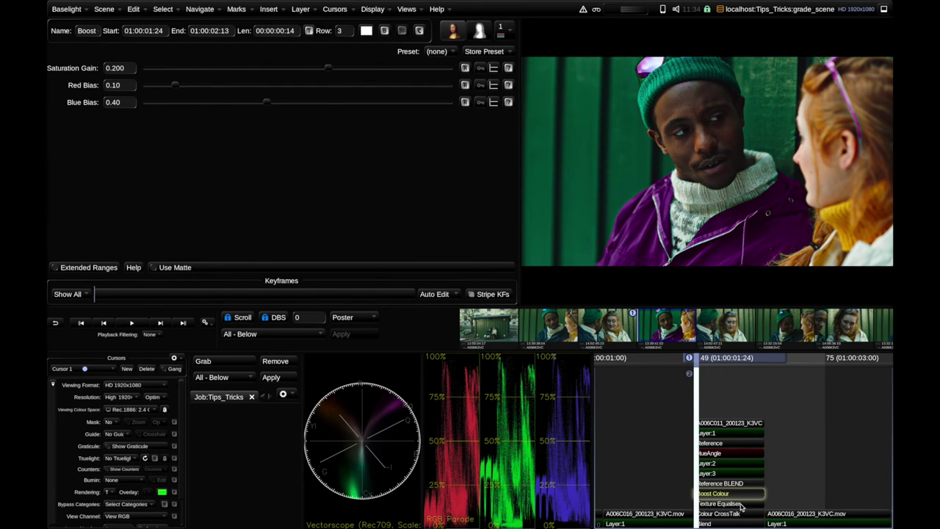
pyautogui.click(741, 506)
pyautogui.click(747, 516)
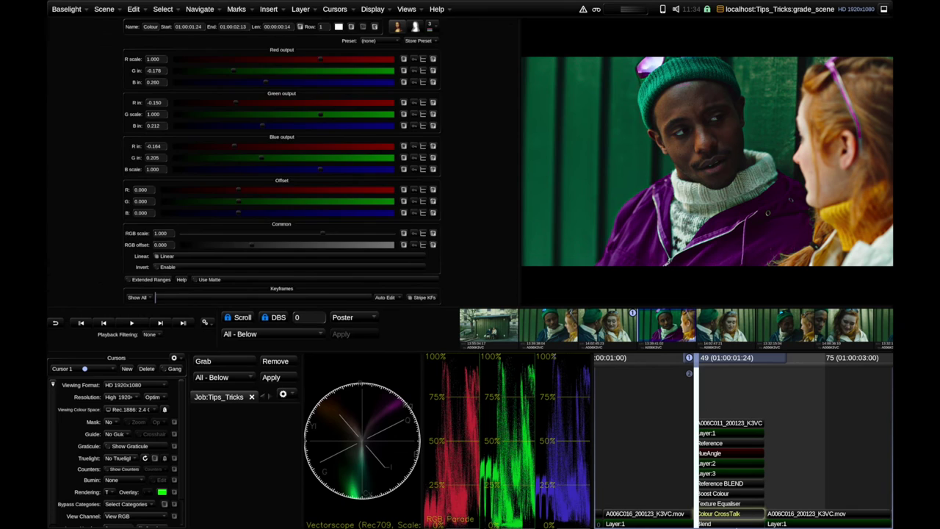
pyautogui.click(734, 485)
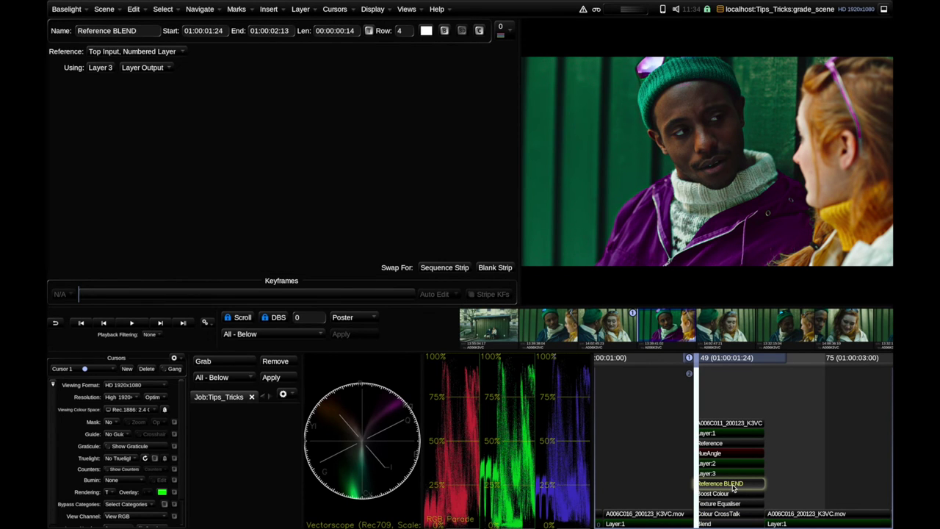
# Flip between cursors 1 and 2 to compare grades, then set the Blend mix to 0.0000.
pyautogui.hotkey('ctrl', '2')
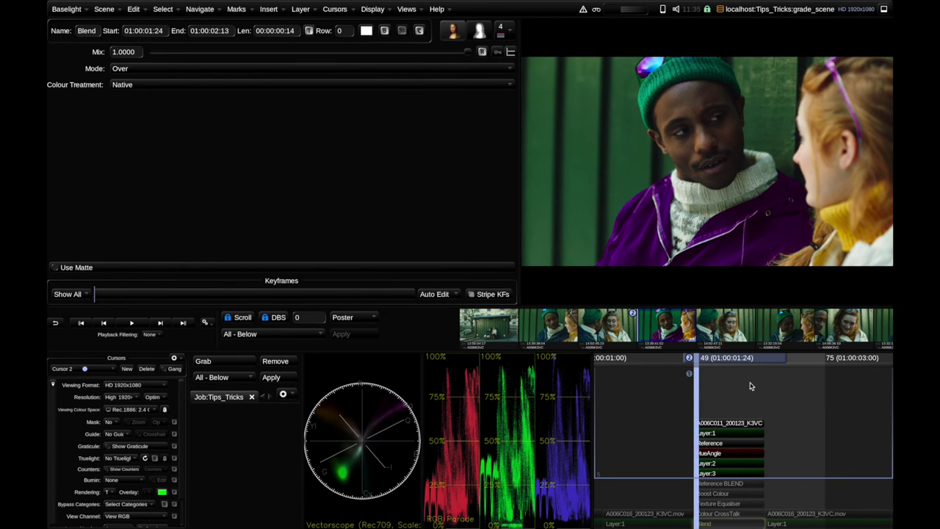
pyautogui.hotkey('ctrl', '1')
pyautogui.hotkey('ctrl', '2')
pyautogui.hotkey('ctrl', '1')
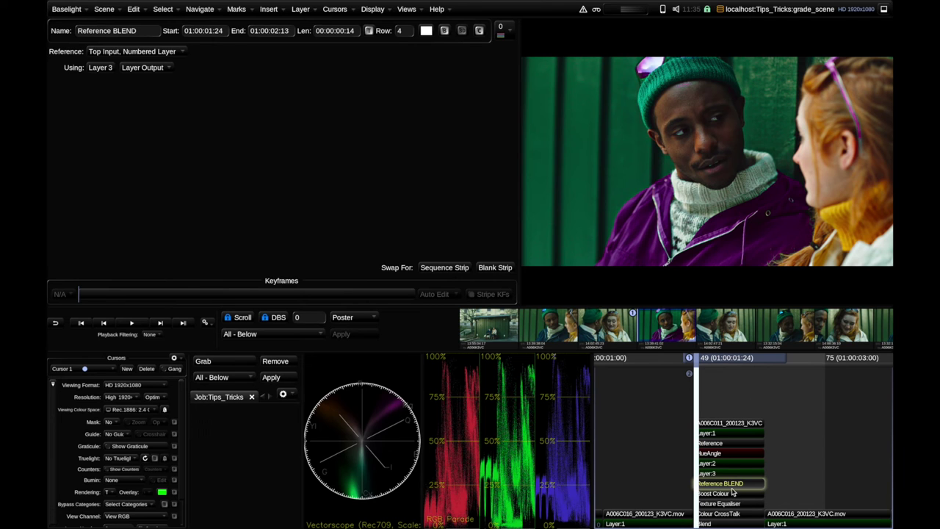
pyautogui.hotkey('ctrl', '2')
pyautogui.hotkey('ctrl', '1')
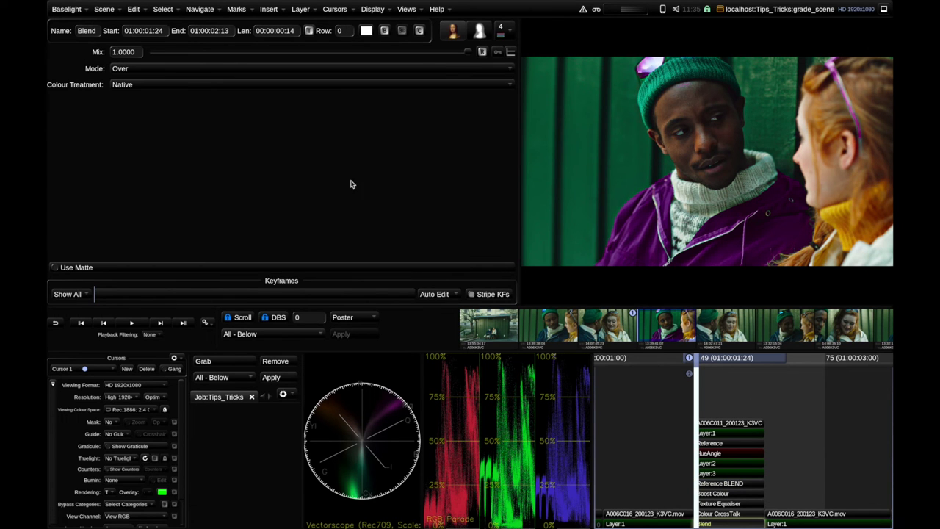
pyautogui.moveTo(467, 51); pyautogui.dragTo(151, 51)
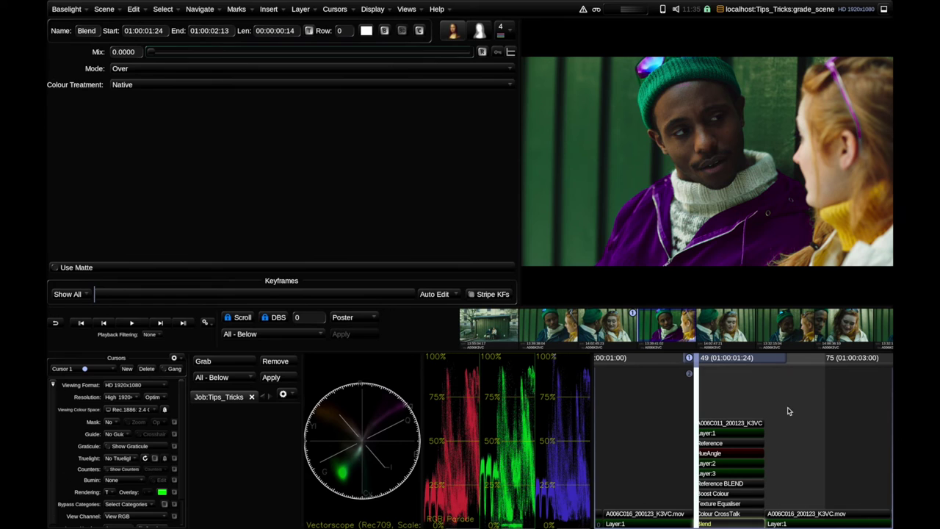